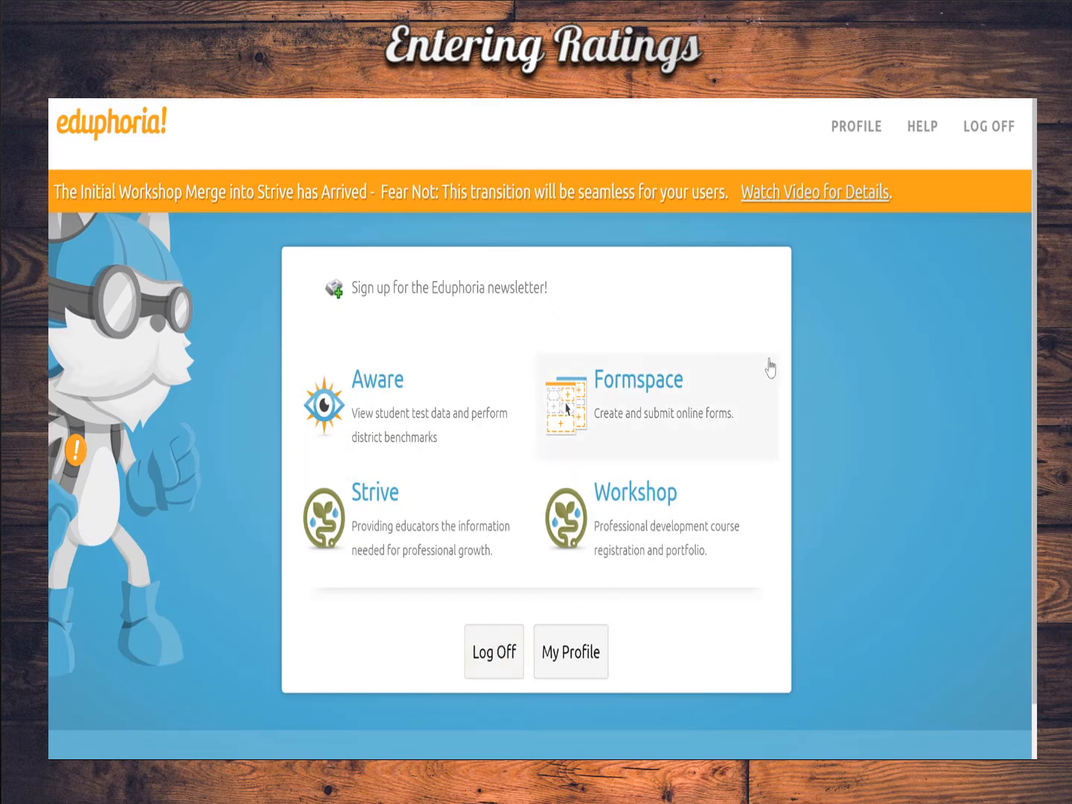
- Open the available tests in Aware, show only the district assessments and expand the Student Inventory group
left_click(410, 389)
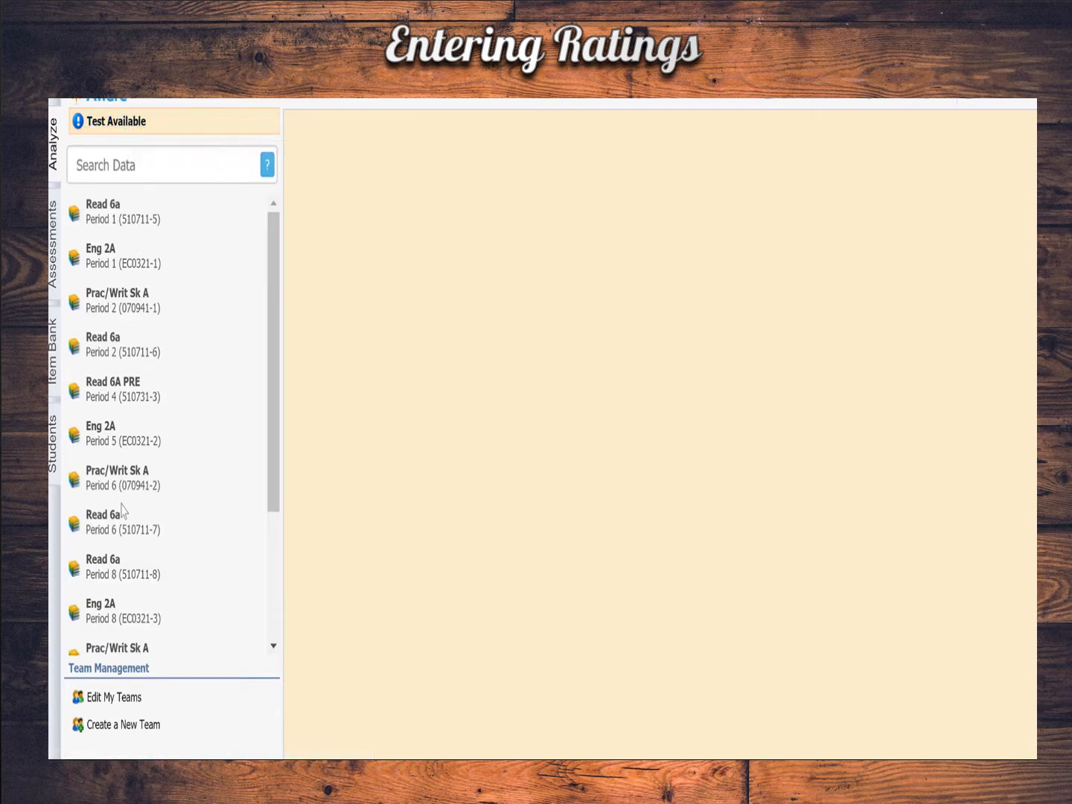
left_click(97, 124)
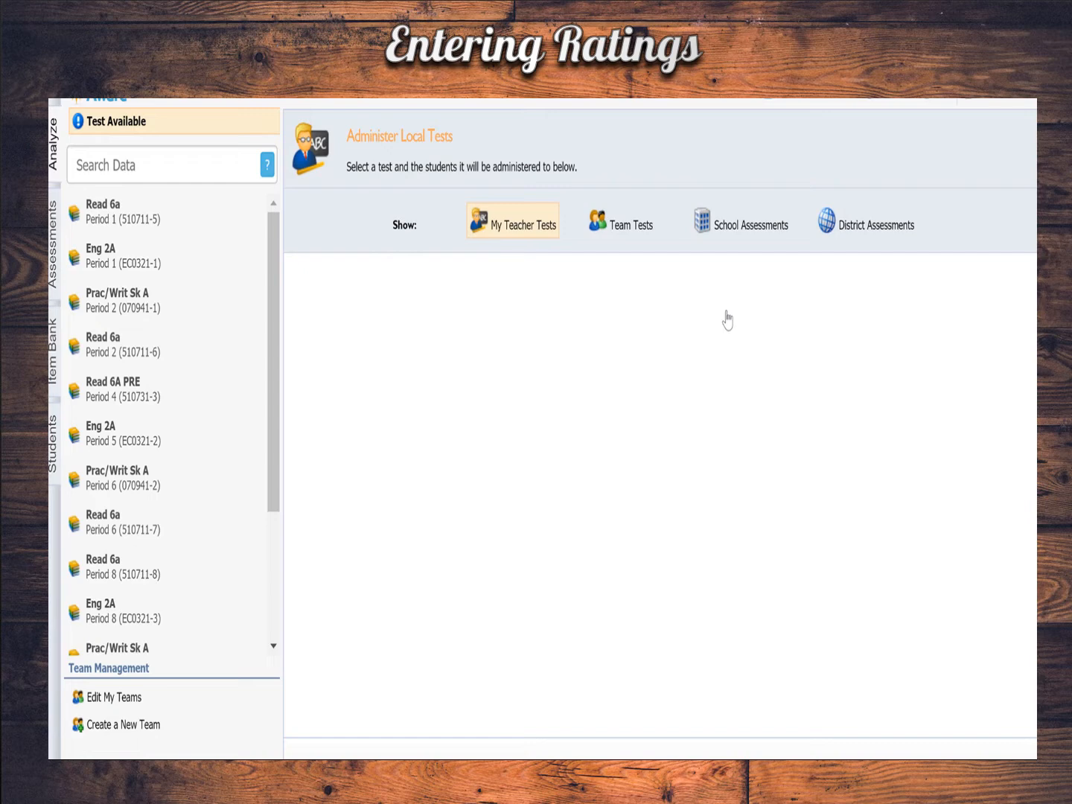
left_click(878, 226)
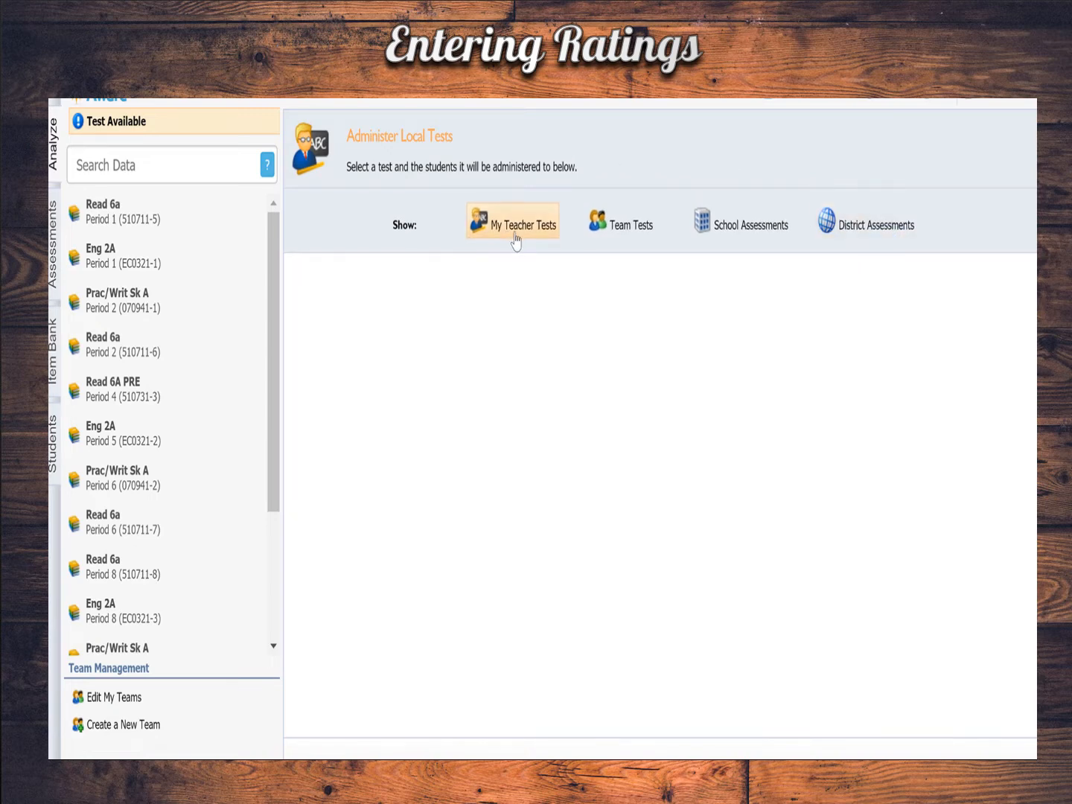
left_click(877, 224)
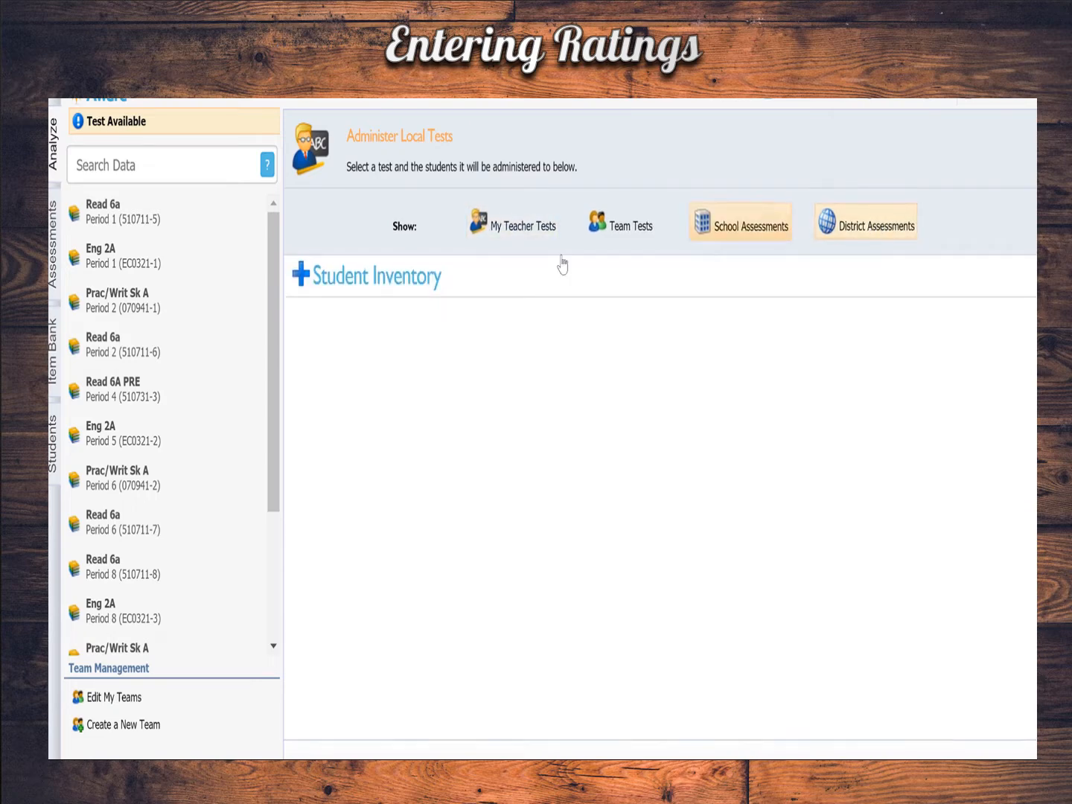
left_click(413, 281)
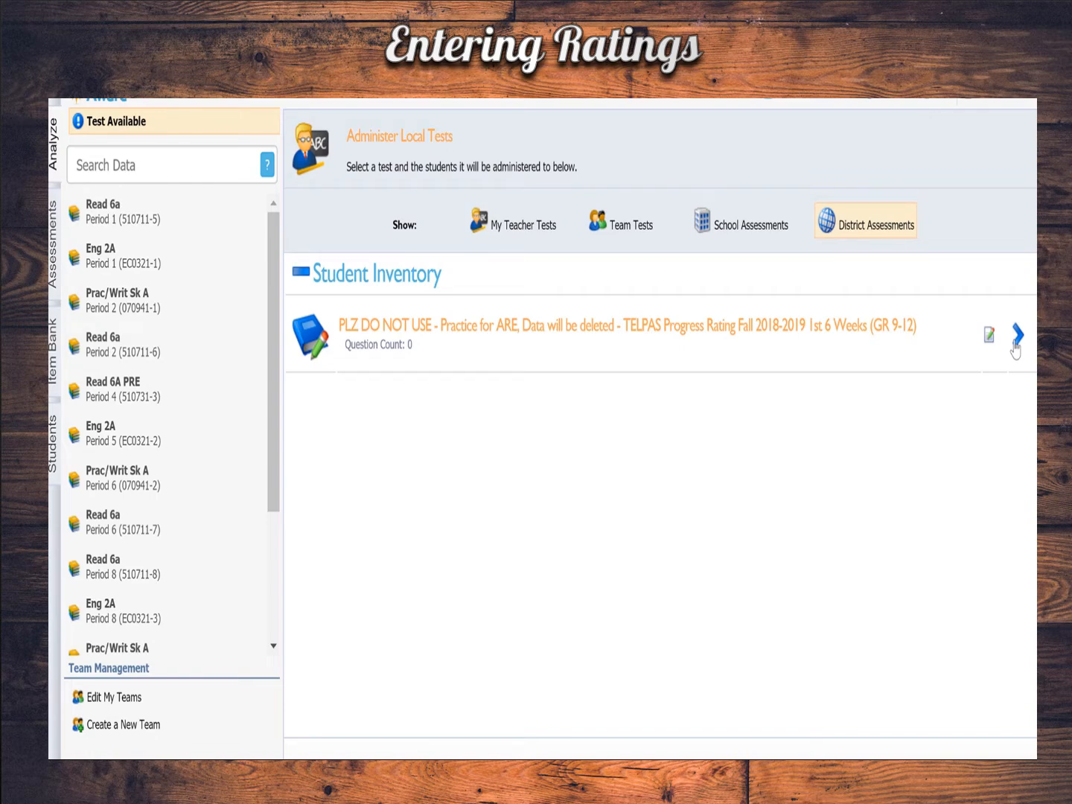
- Open score entry for the TELPAS Progress Rating Fall 2018-2019 1st 6 Weeks (GR 9-12) test with Eng 2A Periods 1, 5 and 8
left_click(1017, 337)
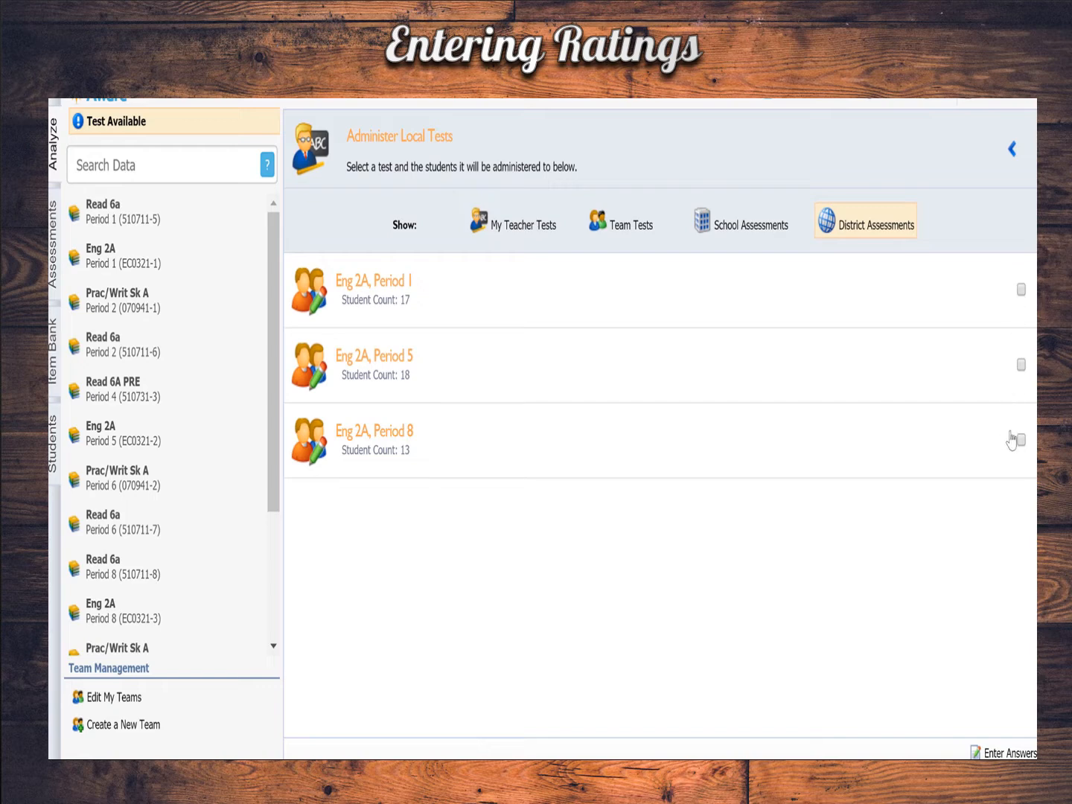
left_click(1021, 291)
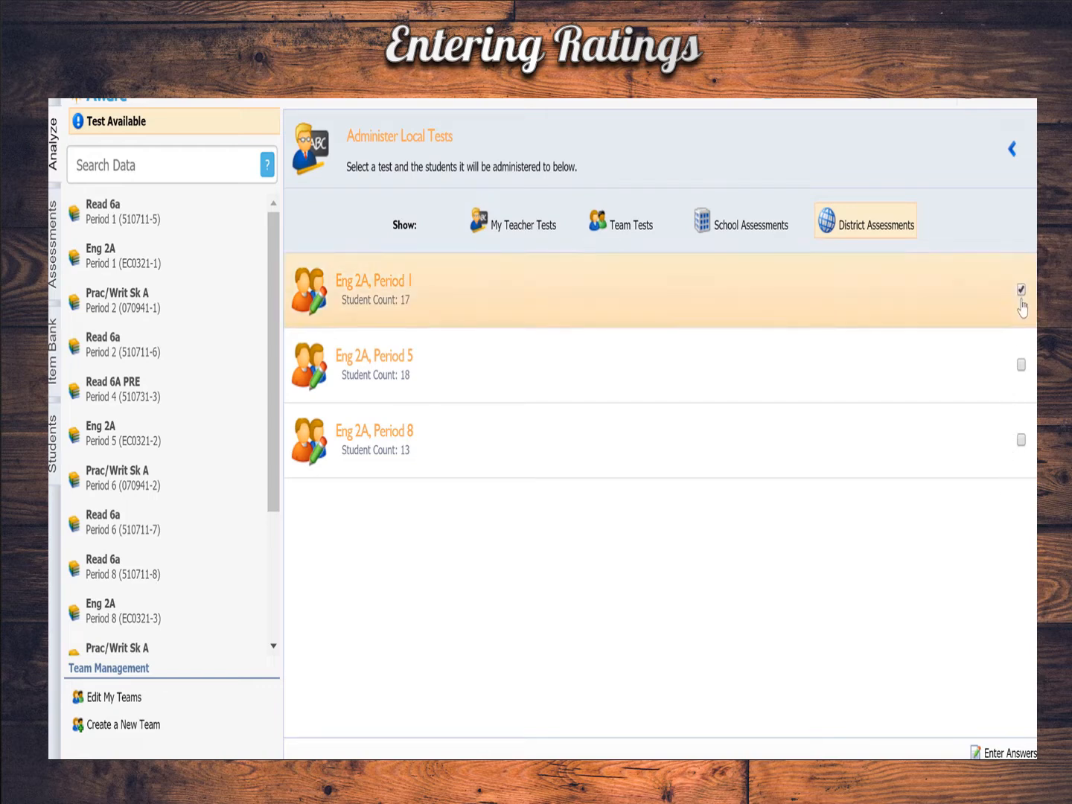
left_click(1021, 366)
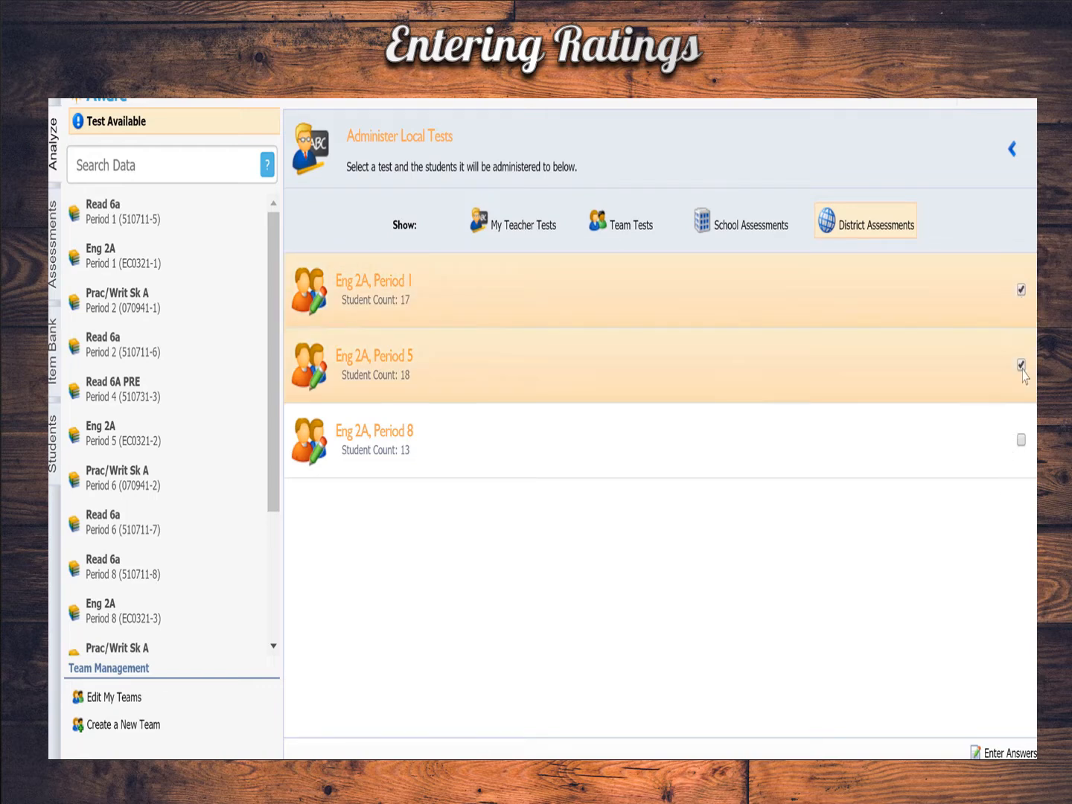
left_click(1022, 441)
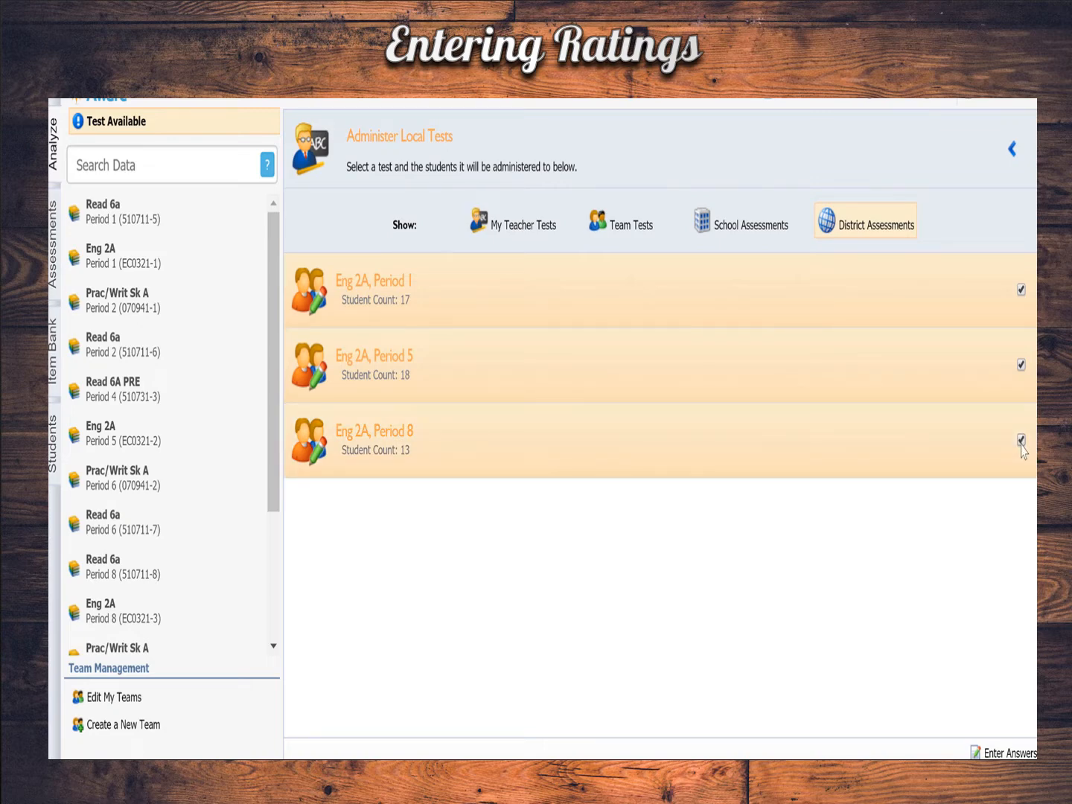
left_click(1001, 754)
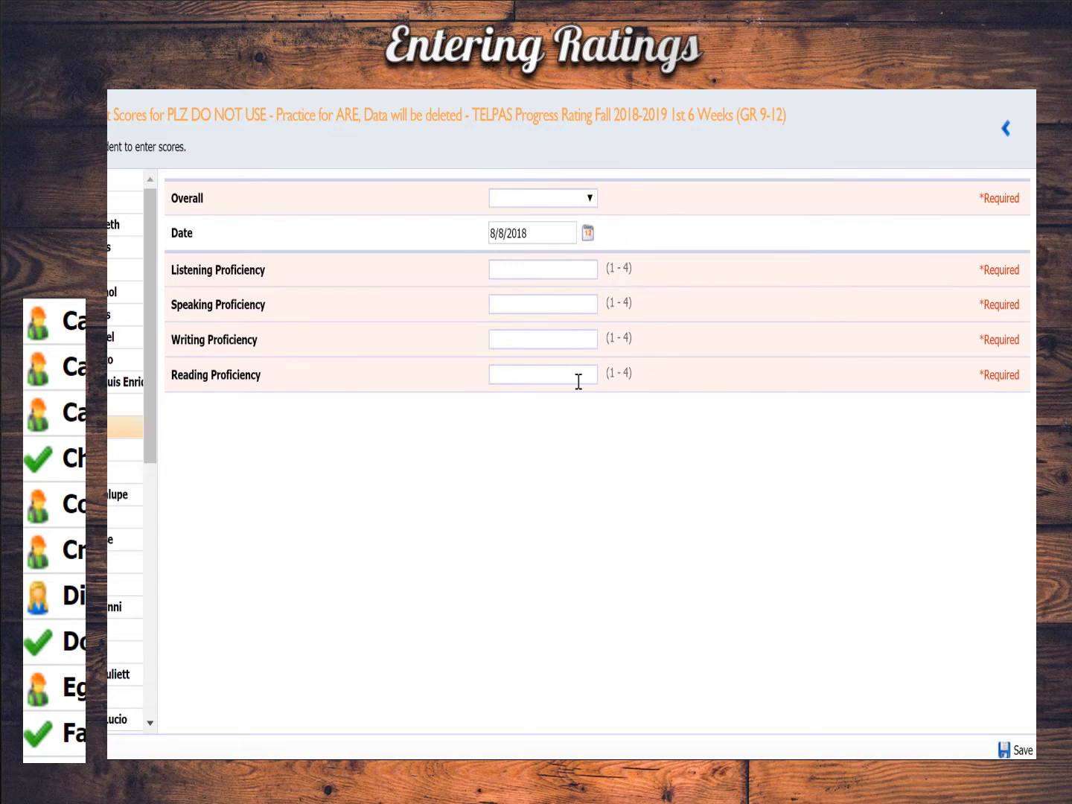
- Set the student's overall rating to Advanced and the date to 8/10/2018
left_click(592, 198)
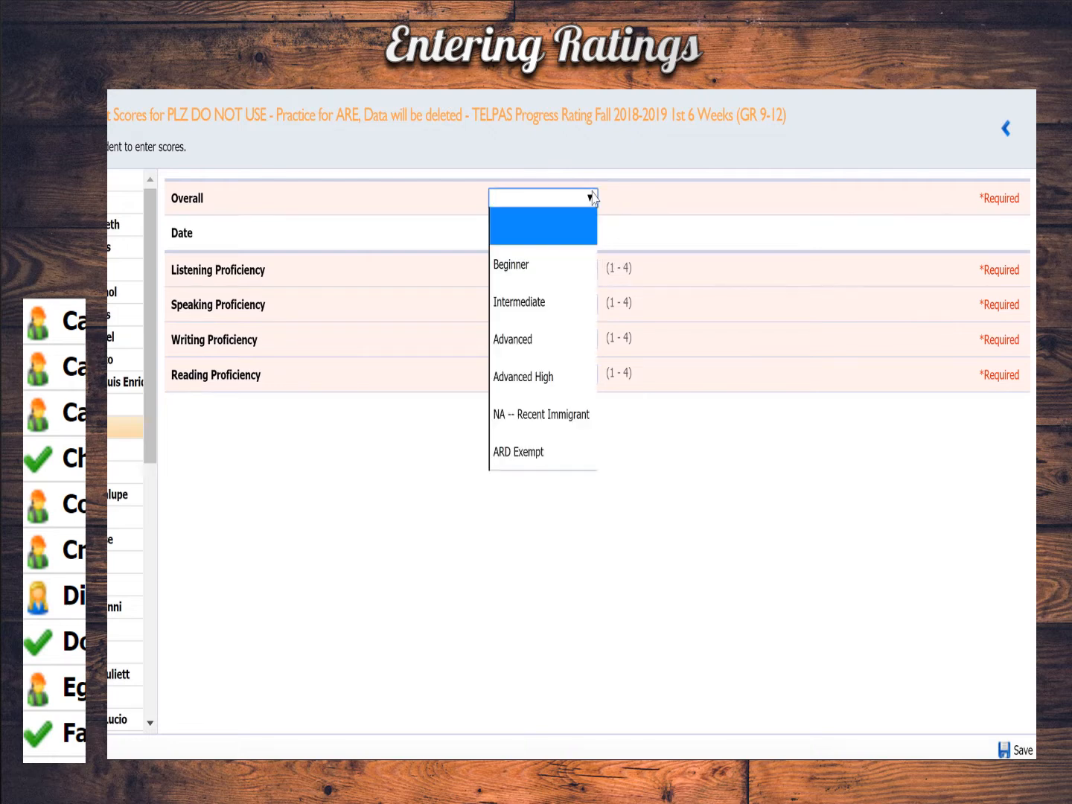
left_click(552, 336)
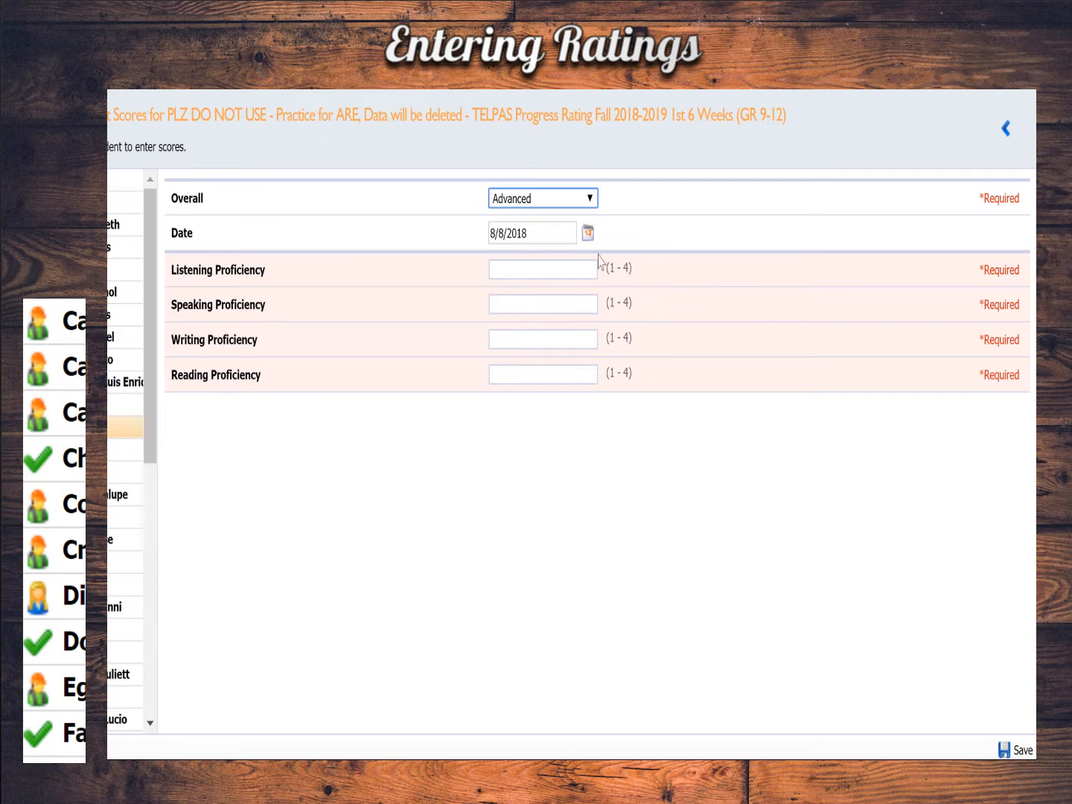
left_click(588, 235)
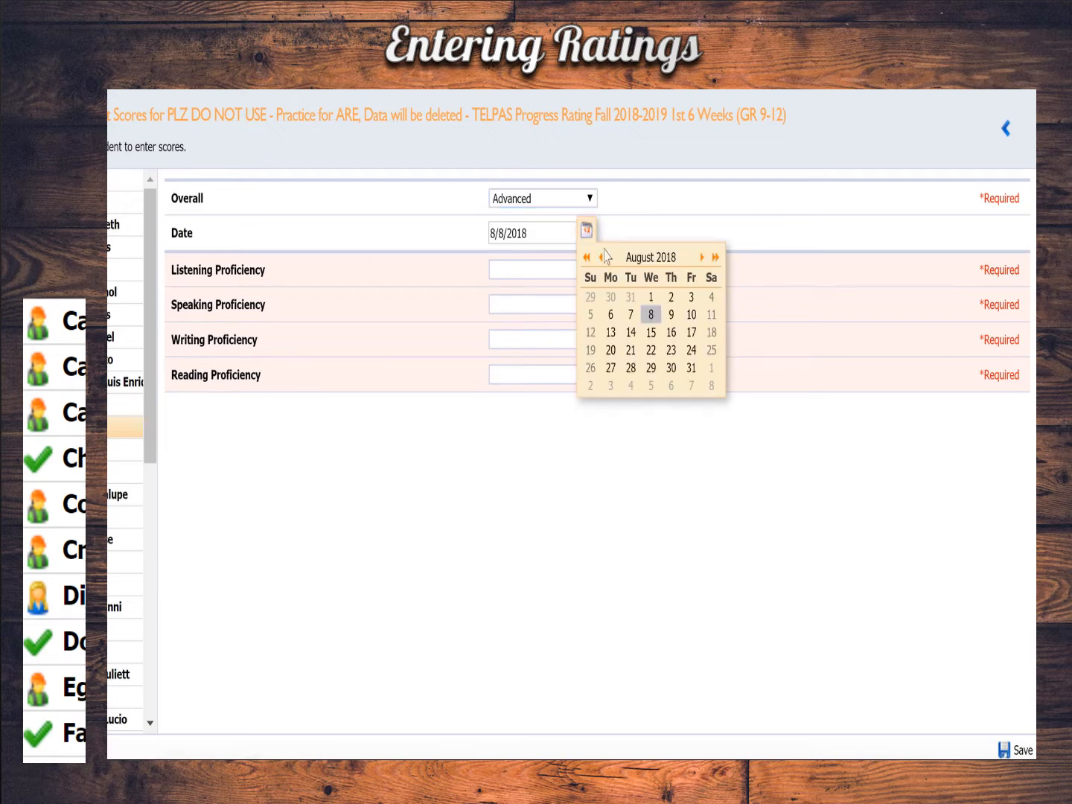
left_click(693, 316)
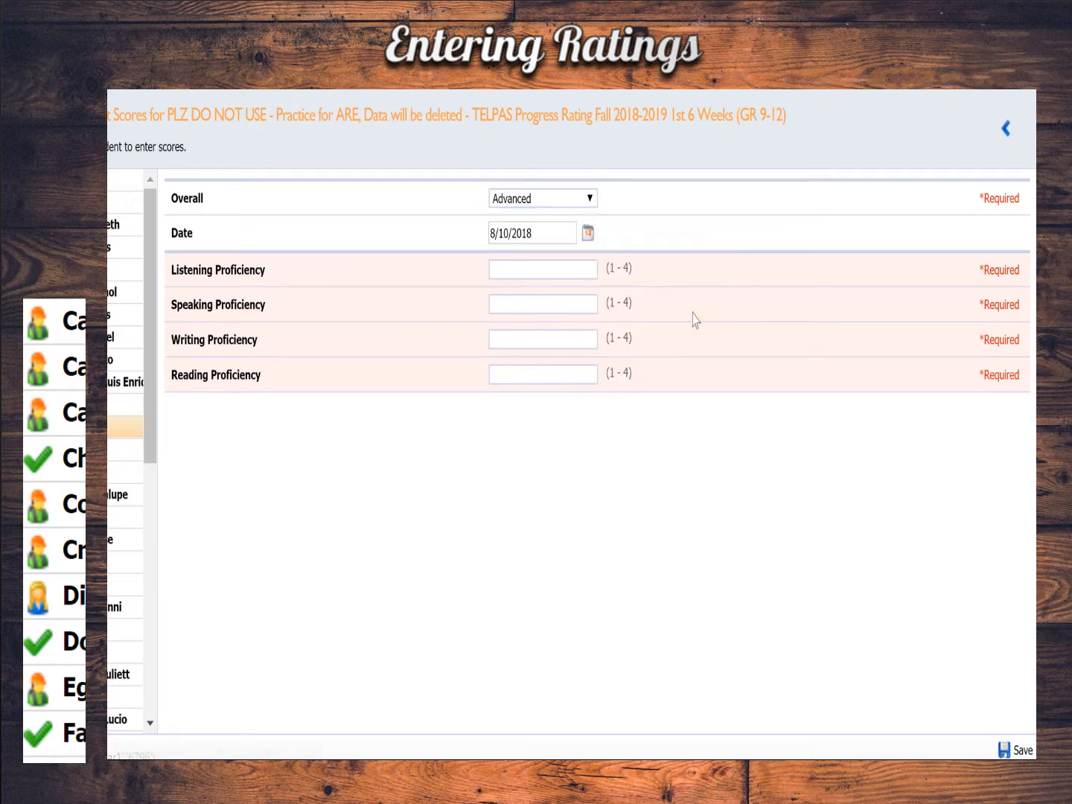
- Enter proficiency ratings of 1 for Listening, 2 for Speaking, 3 for Writing and 4 for Reading, and save the scores
left_click(544, 272)
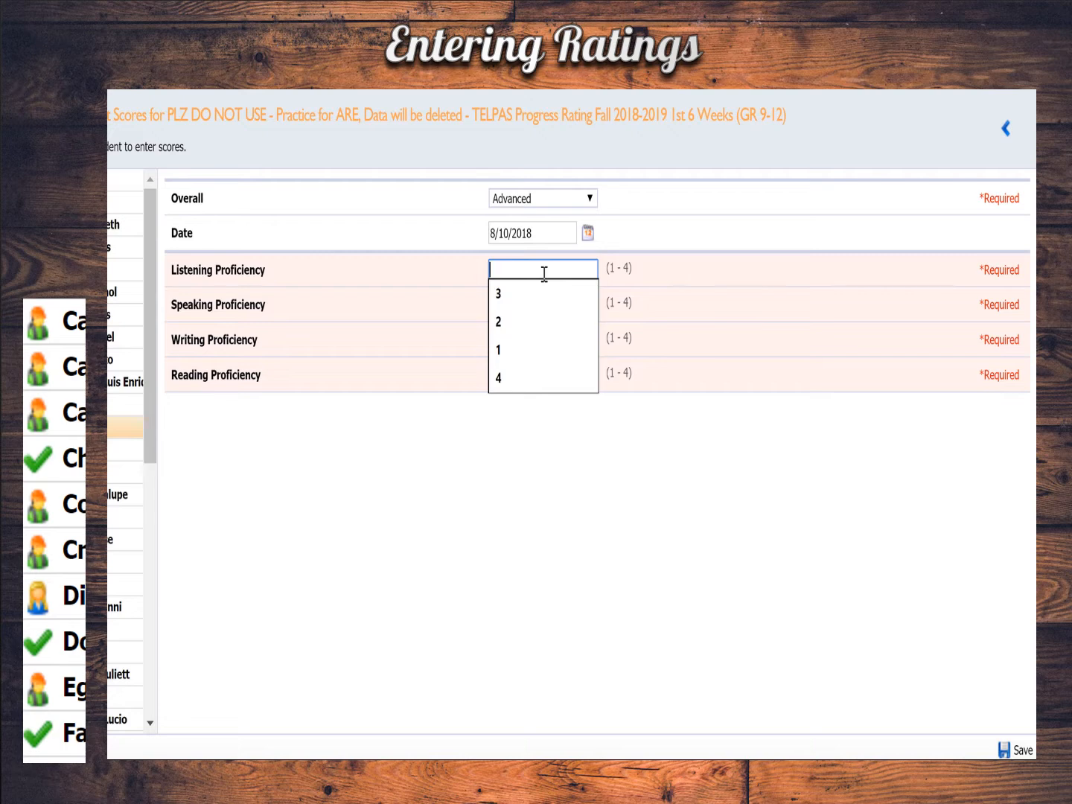
type("1")
key("Tab")
type("2")
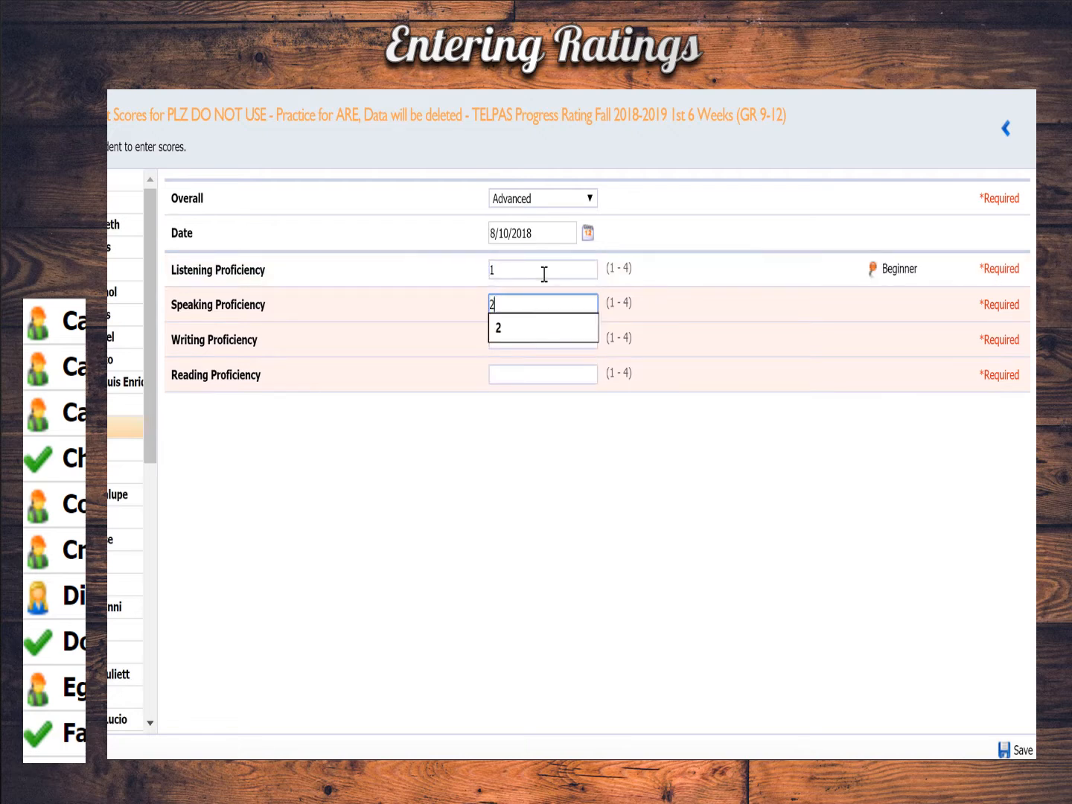
key("Tab")
type("3")
key("Tab")
type("4")
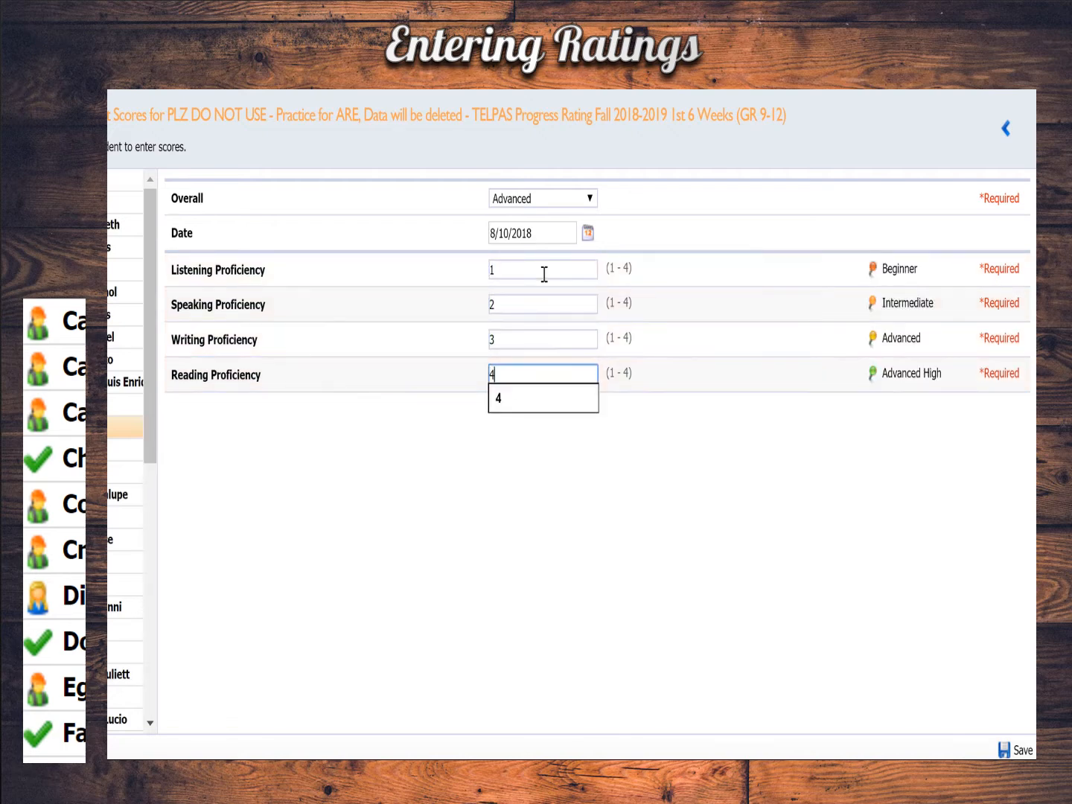
key("Tab")
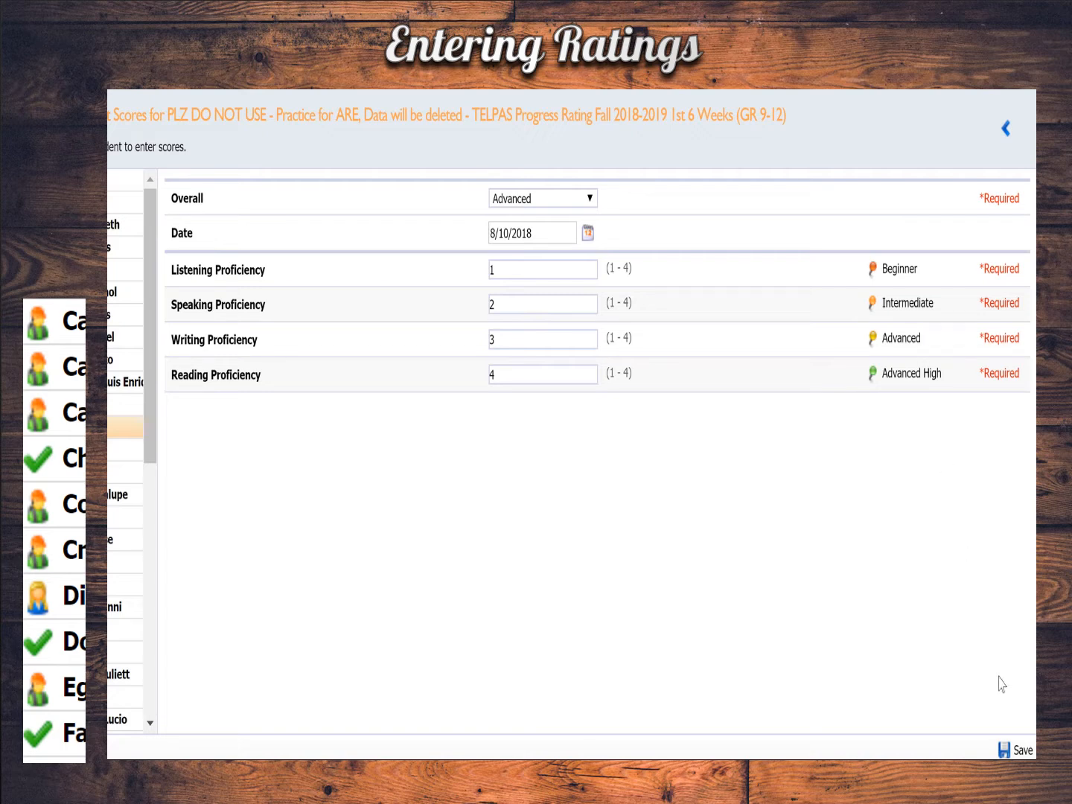
left_click(1004, 750)
- Select another unrated student two rows further down the list and set the overall rating to Intermediate
left_click(132, 477)
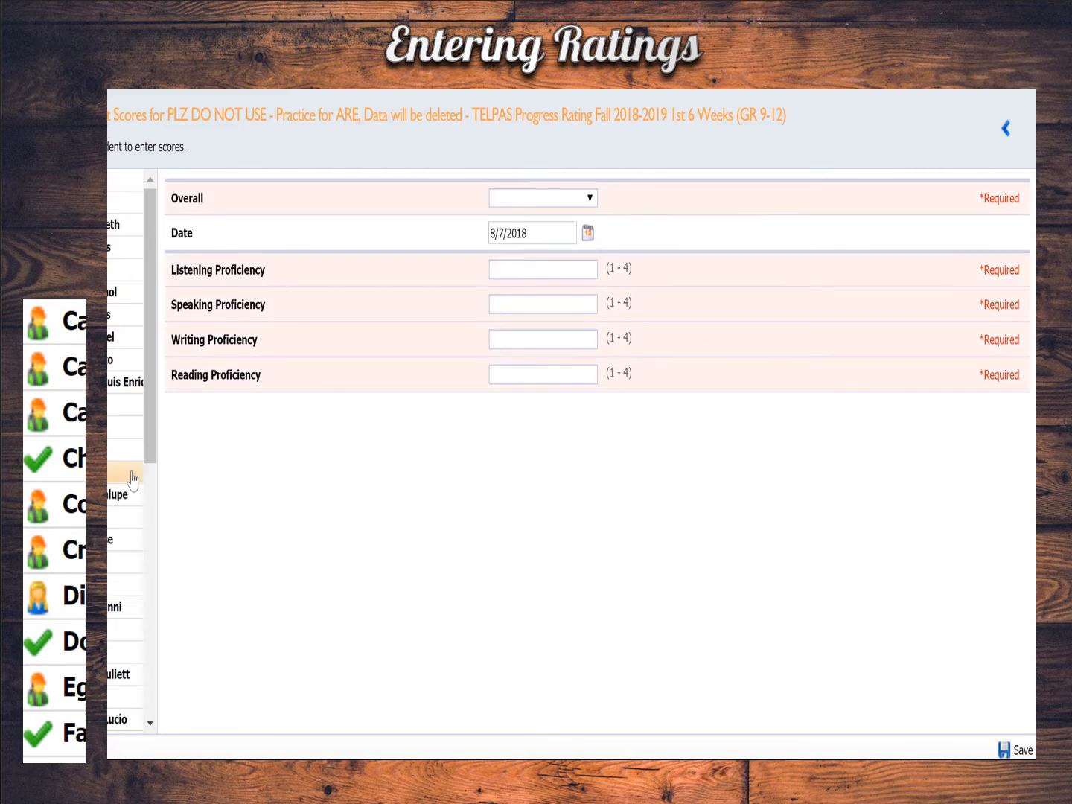
left_click(589, 200)
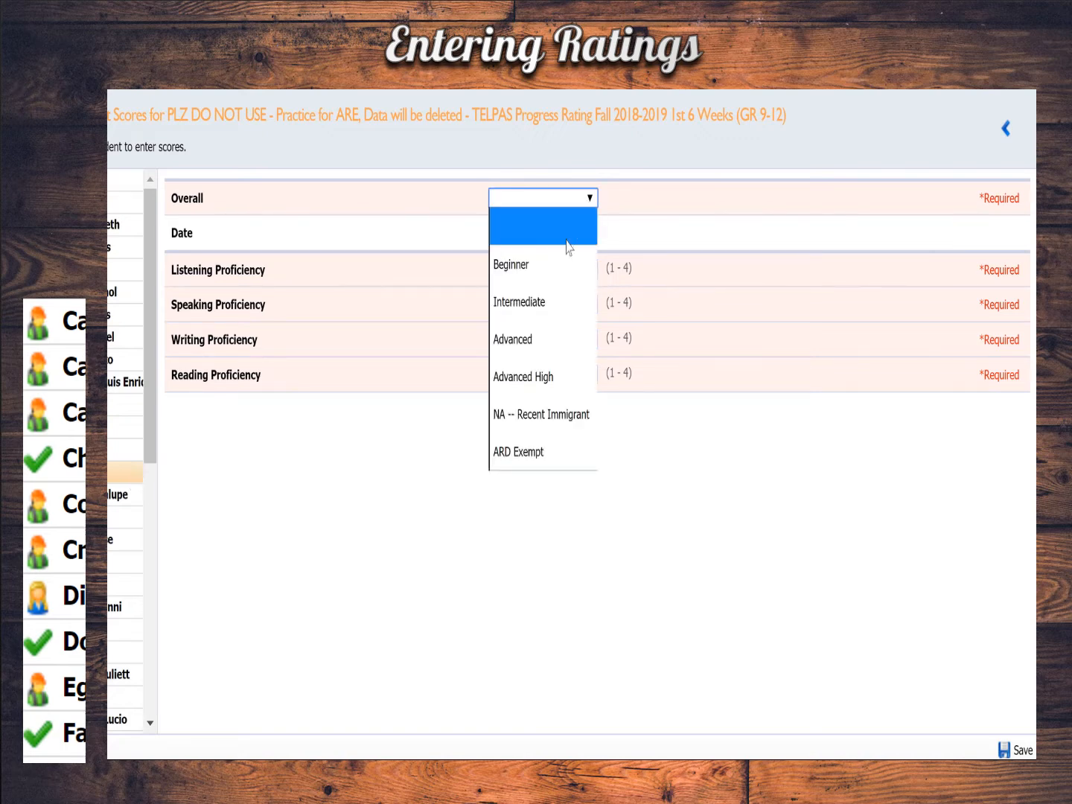
left_click(554, 301)
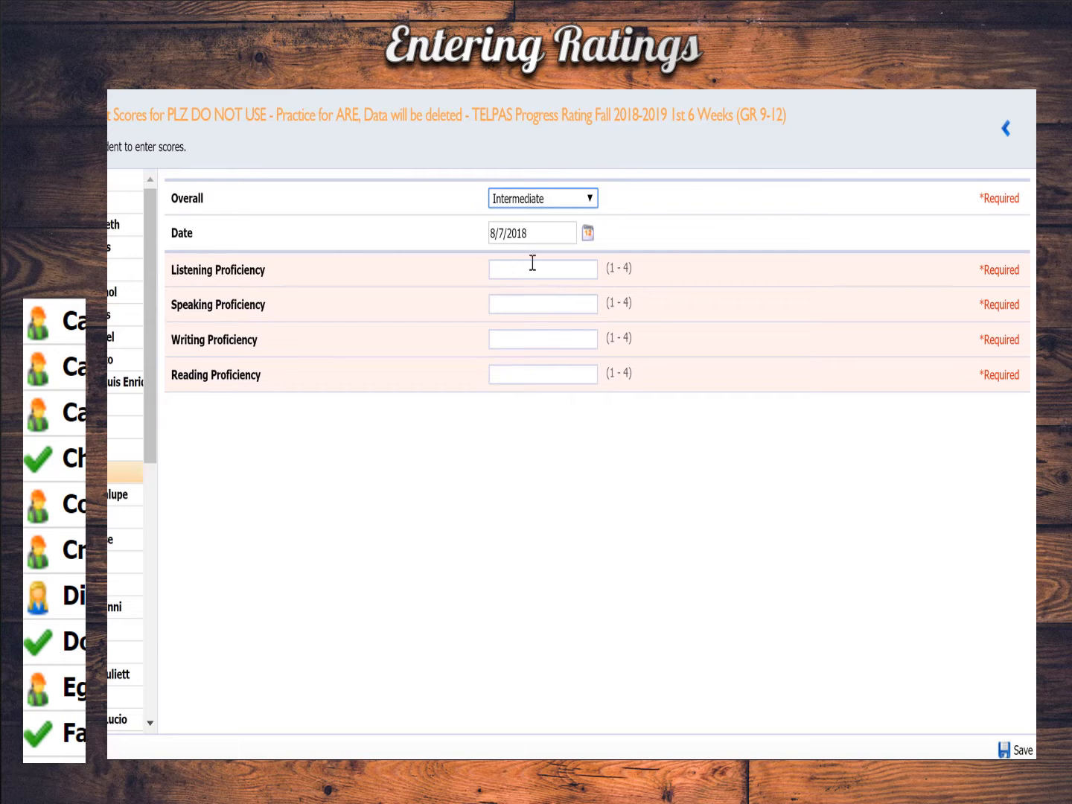
- Rate this student 2 in Listening, Speaking, Writing and Reading Proficiency, and save the scores
left_click(529, 273)
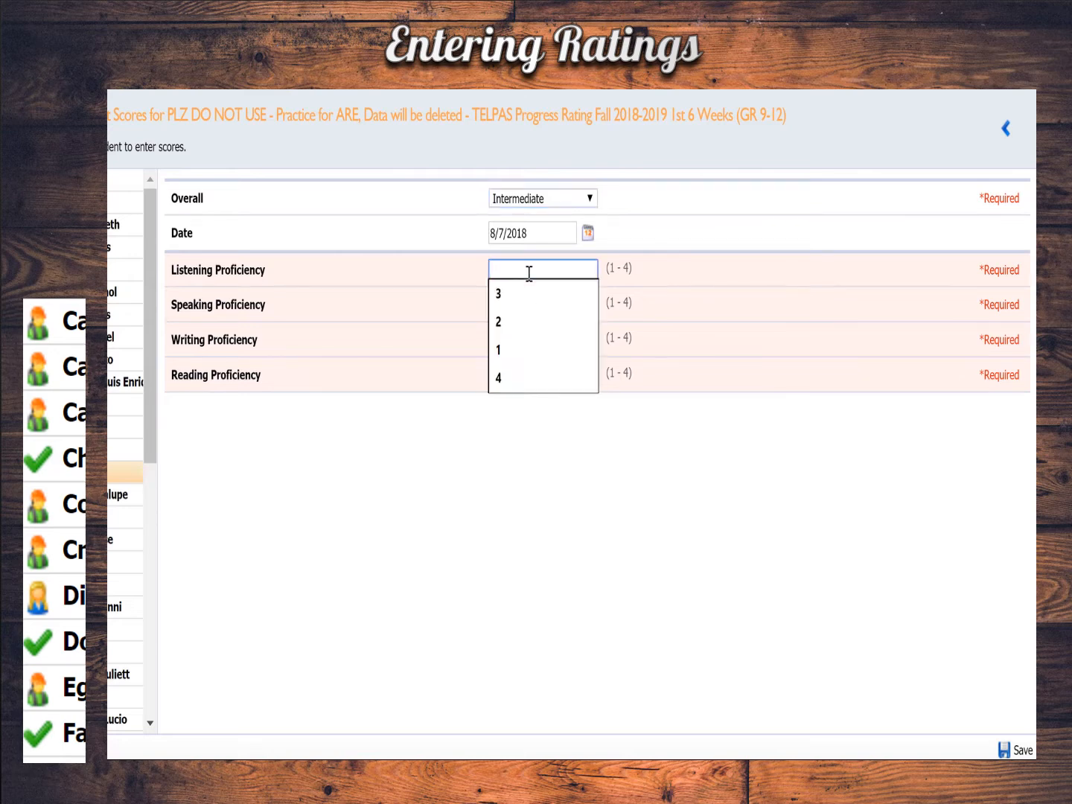
type("2")
key("Tab")
type("2")
key("Tab")
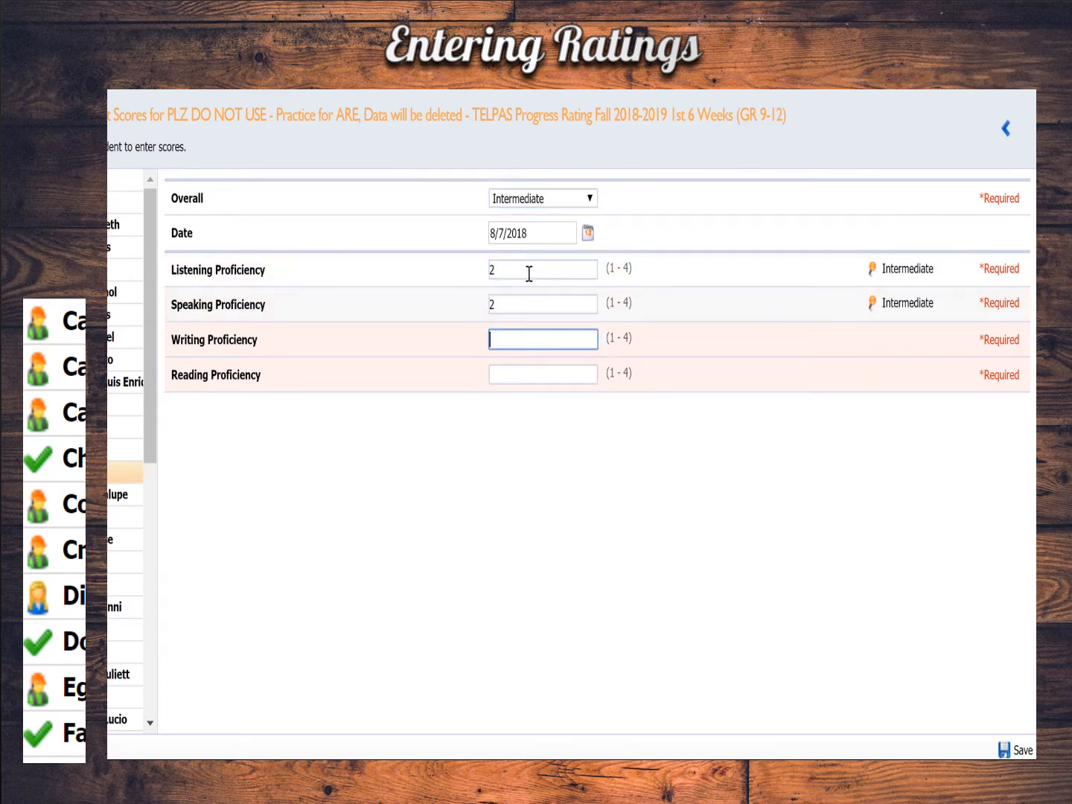
type("2")
key("Tab")
type("2")
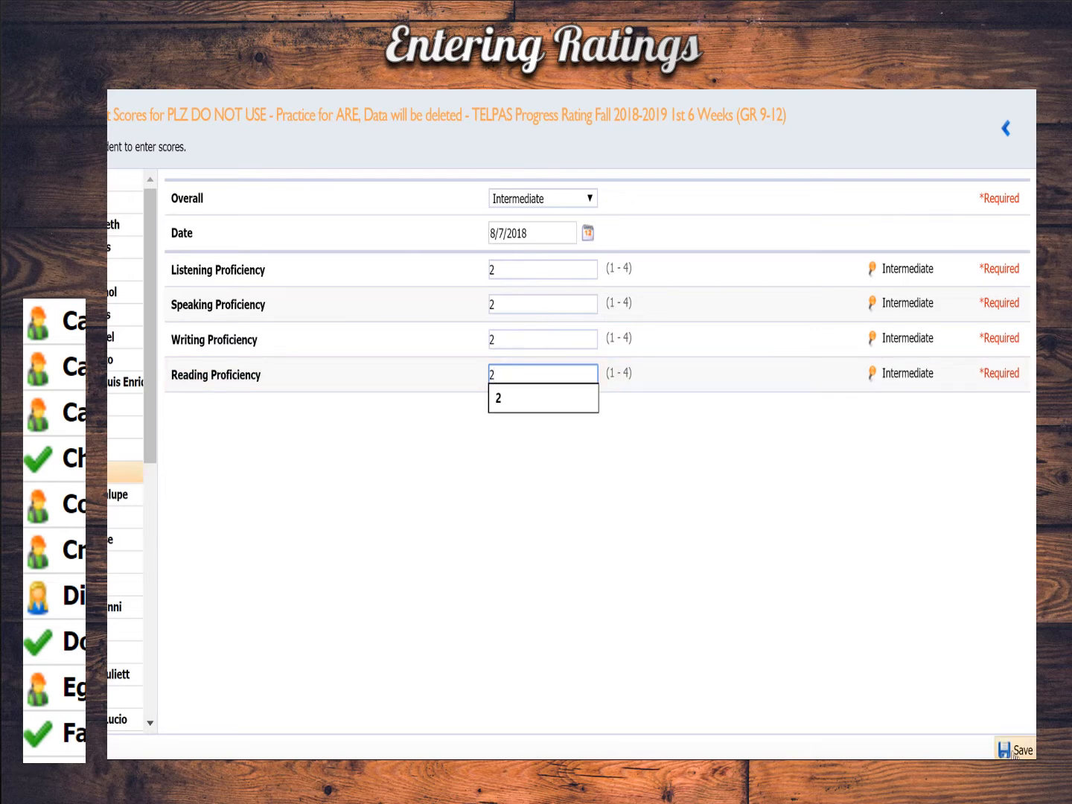
left_click(1015, 752)
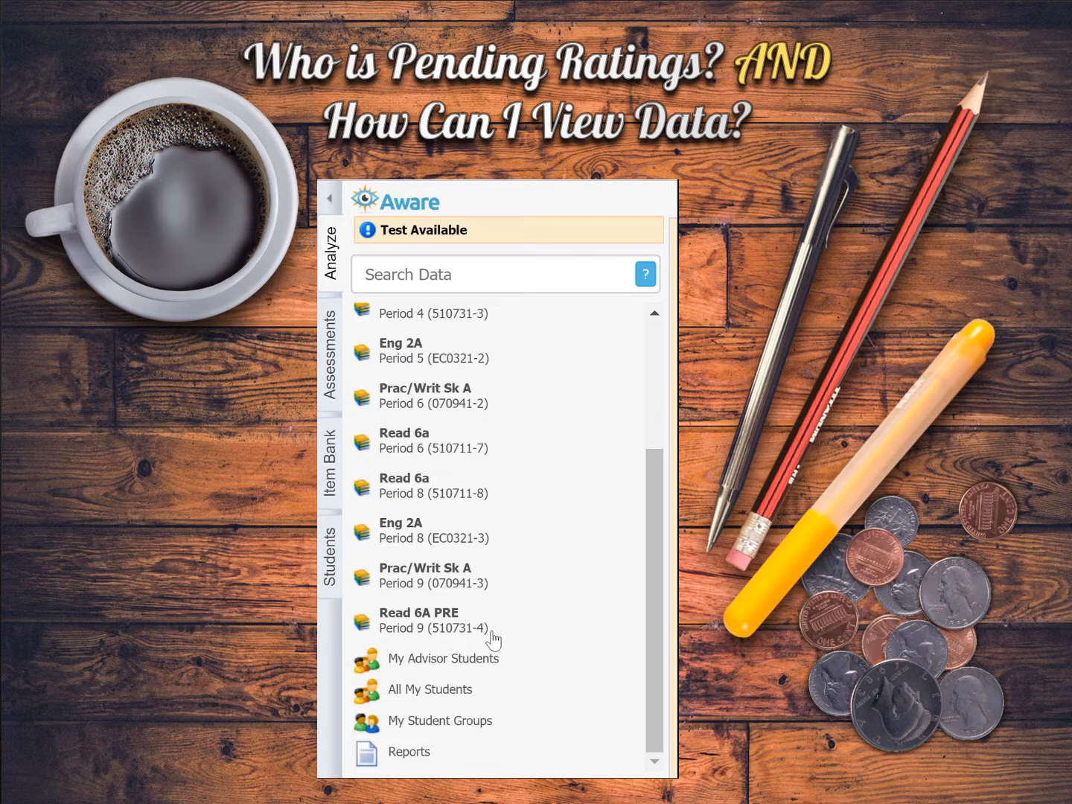
- Expand All My Students in the Analyze list and open its Student Inventory category to show the subjects
left_click(461, 694)
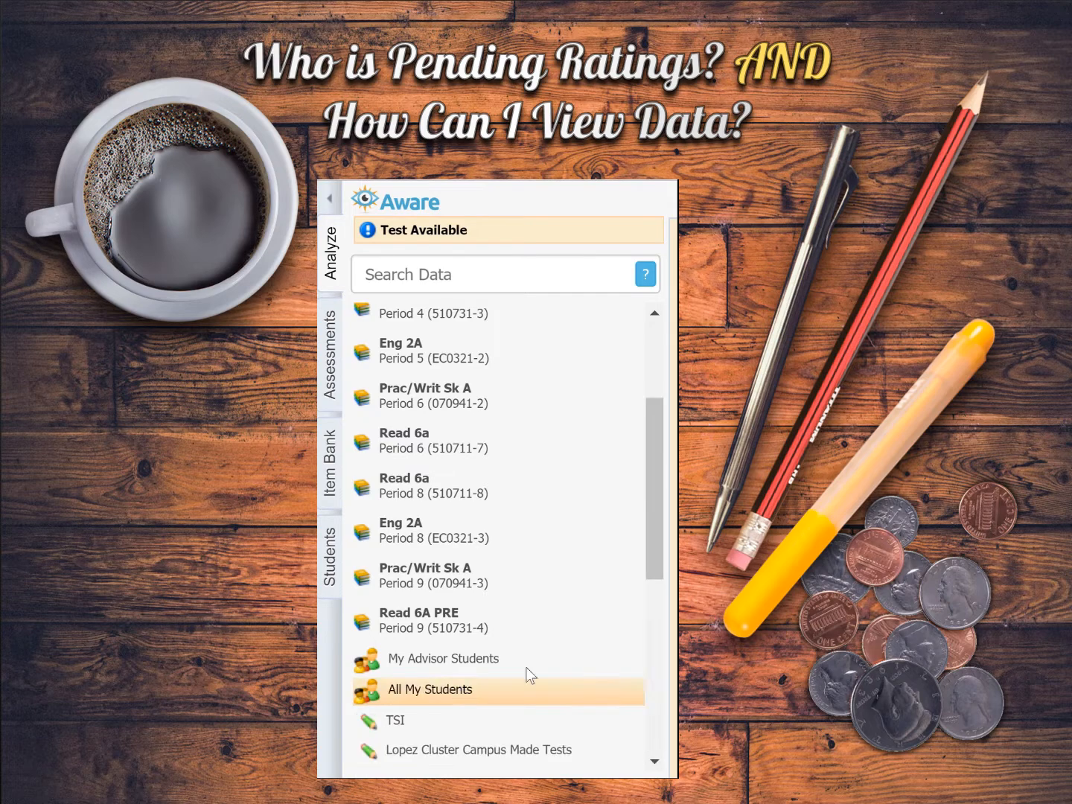
left_click(653, 764)
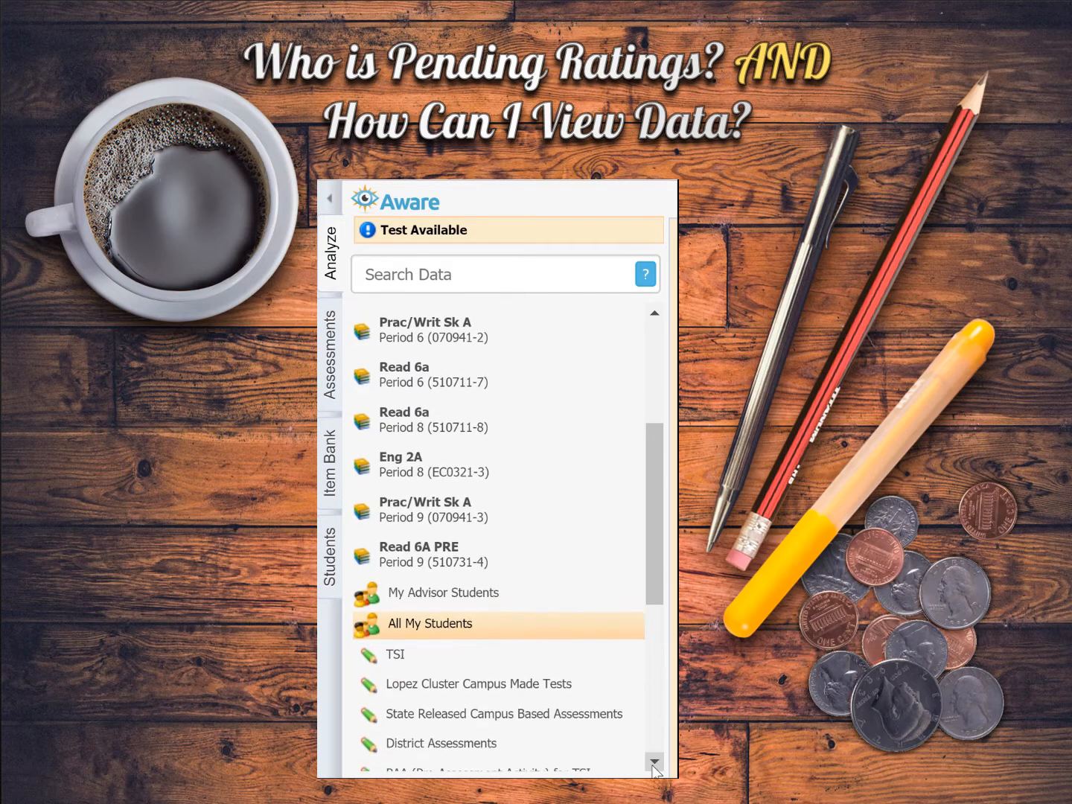
left_click(654, 764)
left_click(654, 764)
left_click(654, 764)
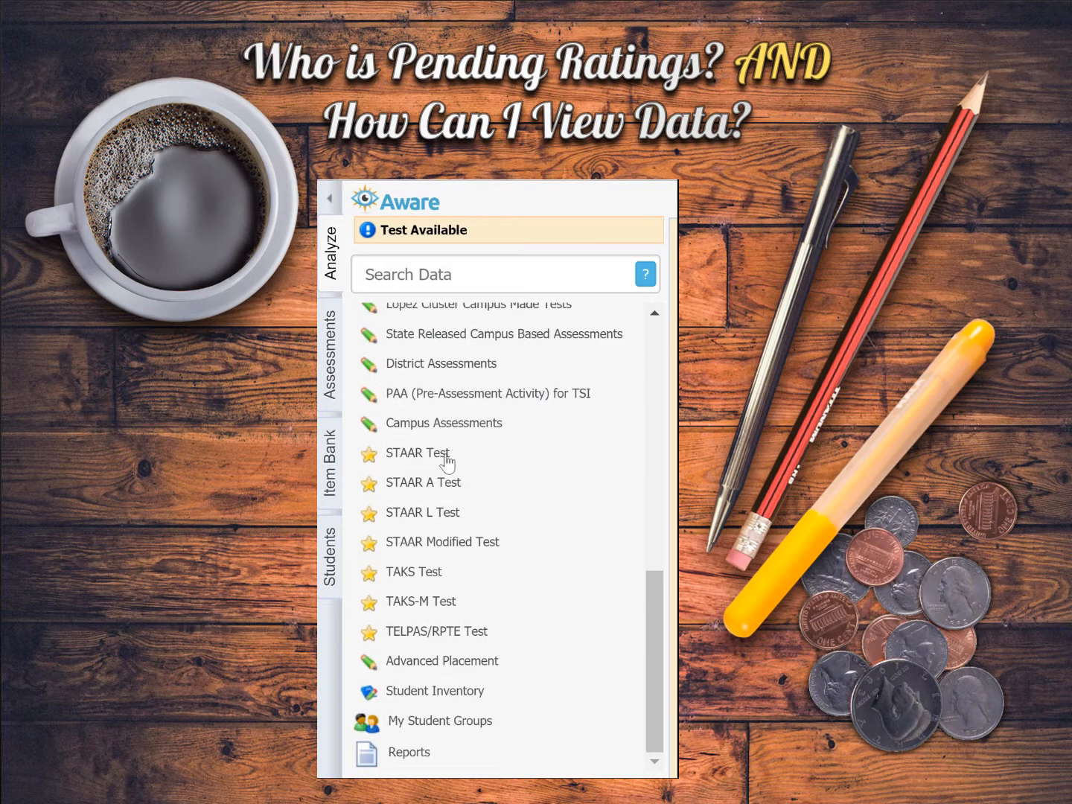
left_click(437, 696)
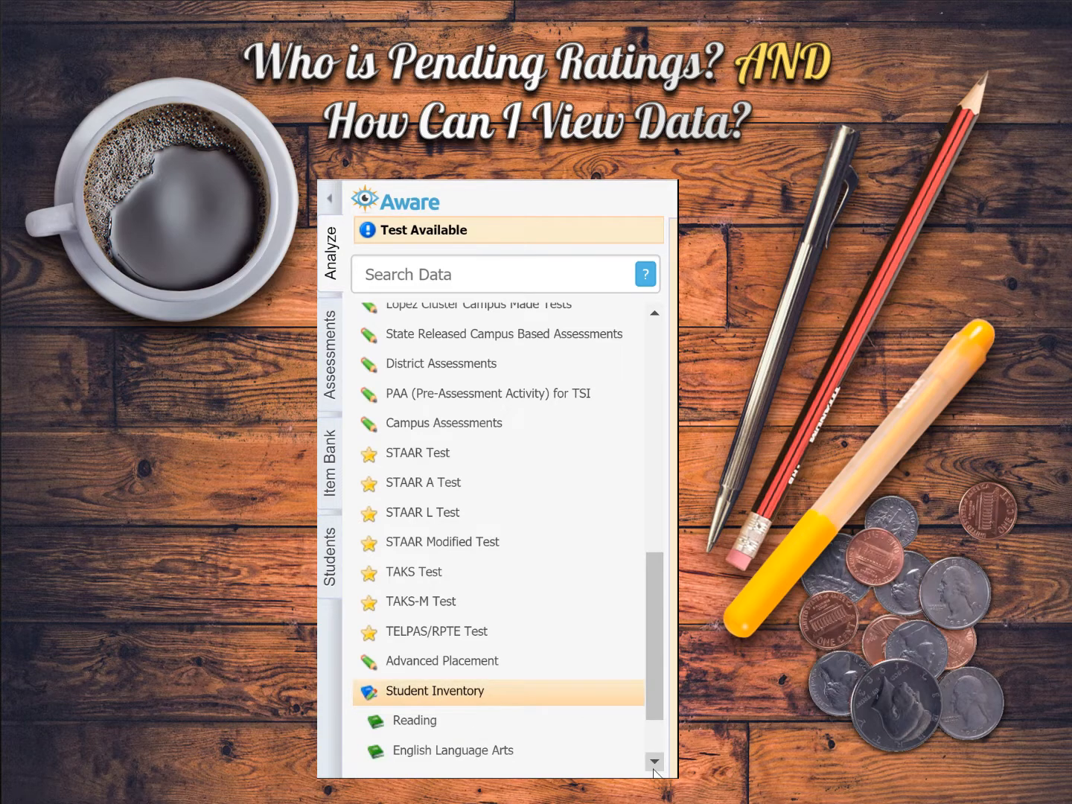
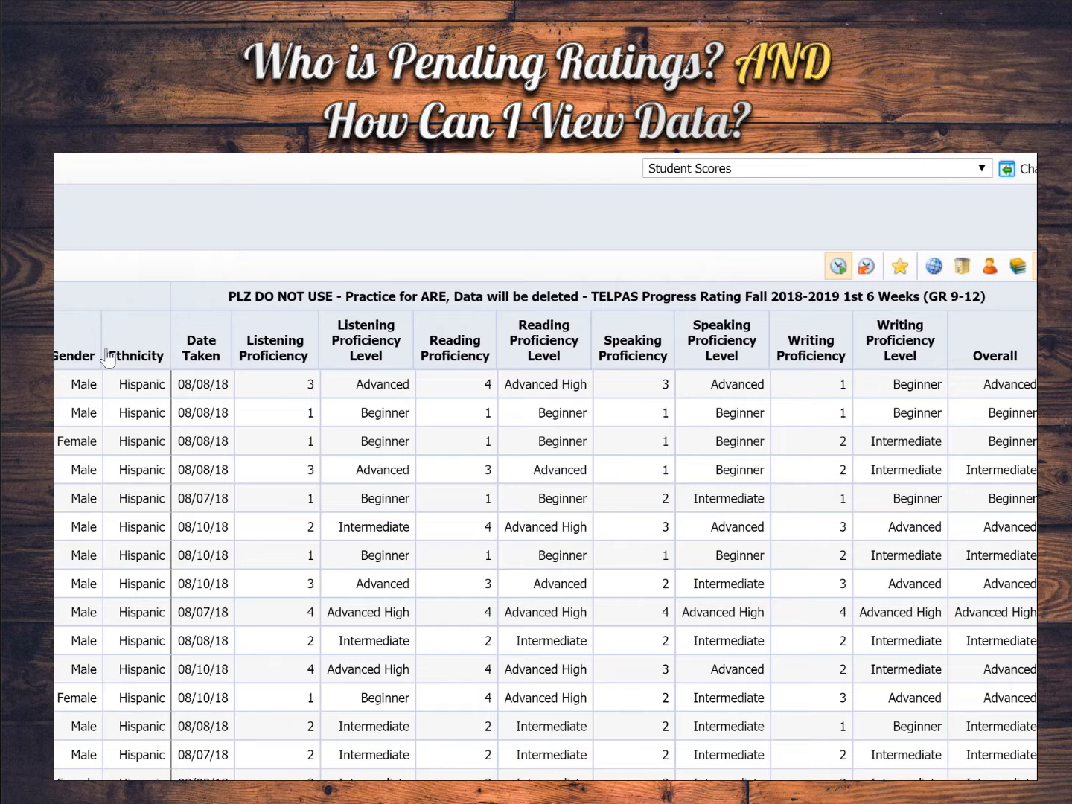
left_click_drag(108, 356, 252, 346)
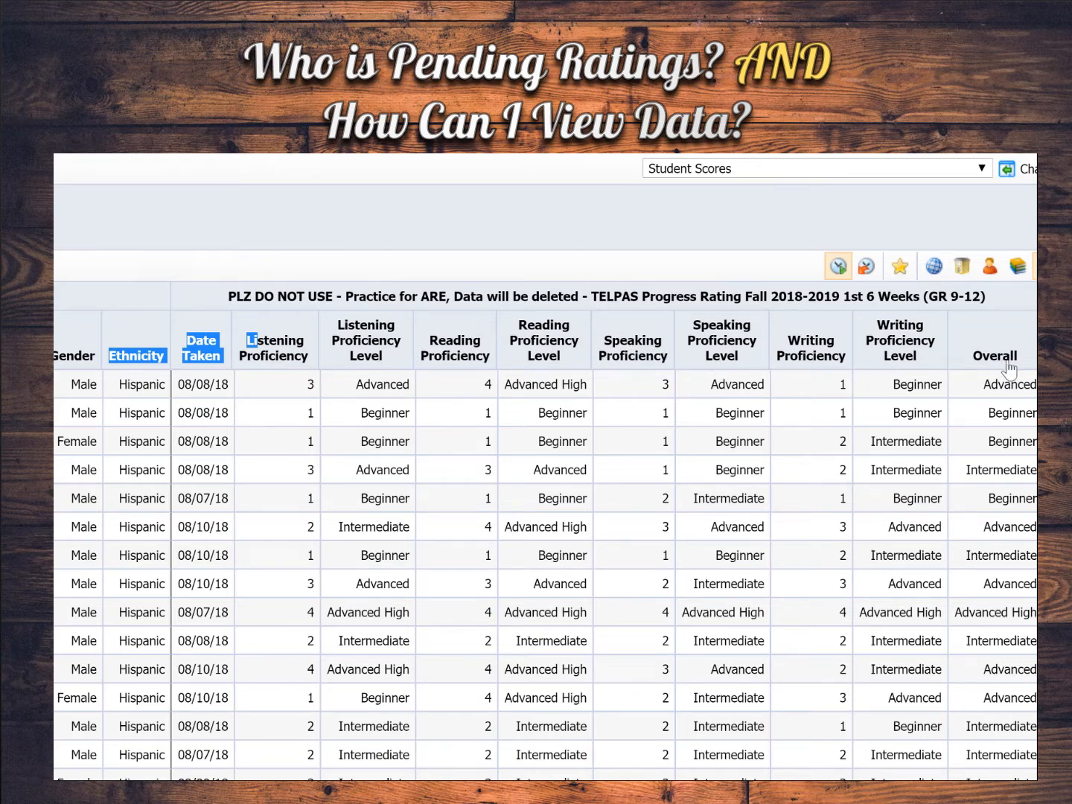
left_click(128, 204)
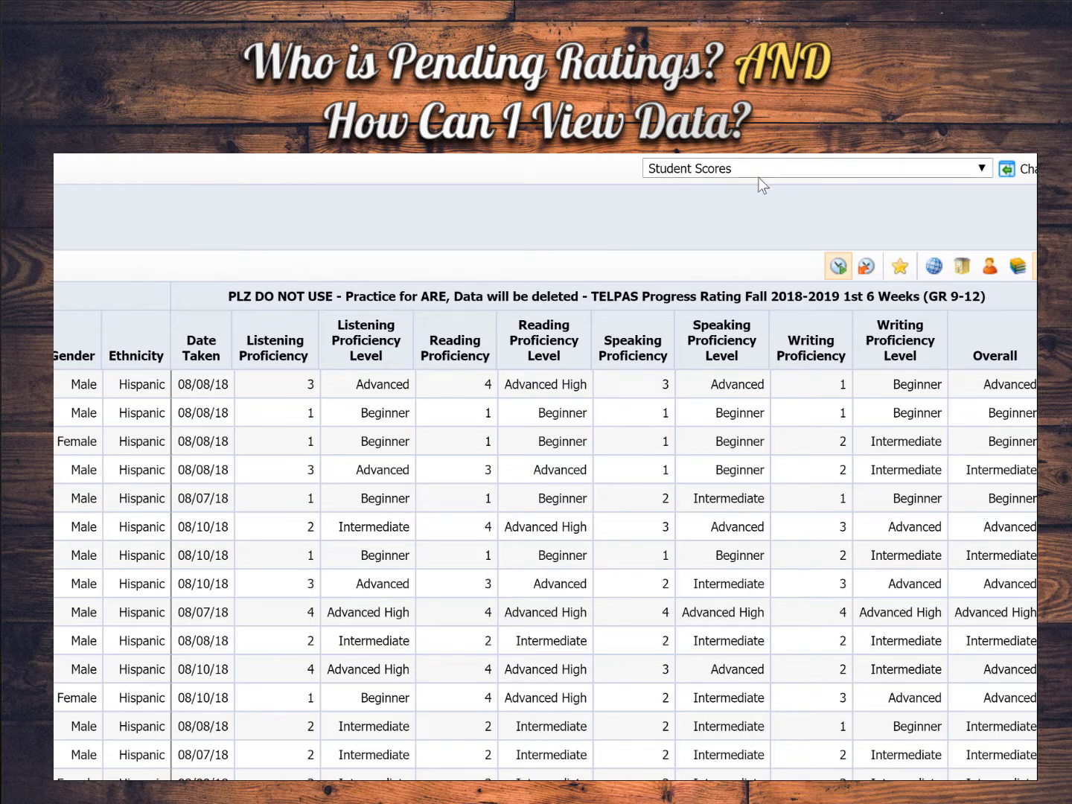
- Switch the score table from Student Scores to the BISD TELPAS Progress Monitoring view
left_click(983, 169)
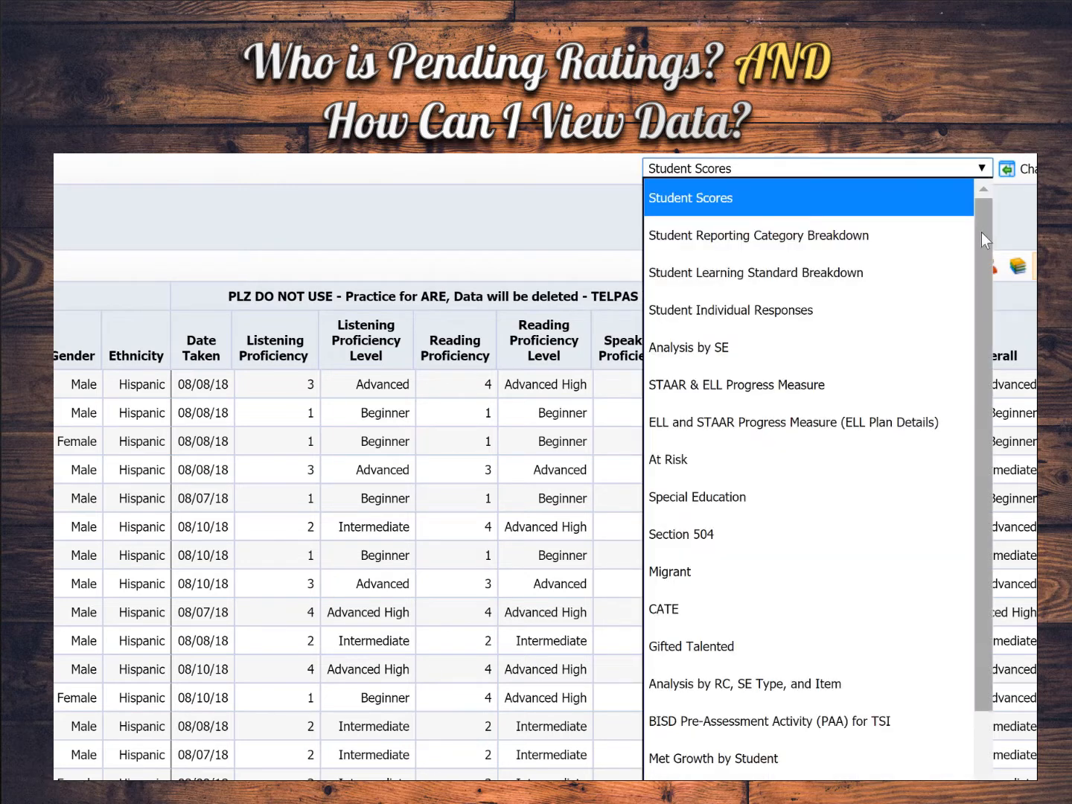
scroll(980, 232, "down", 3)
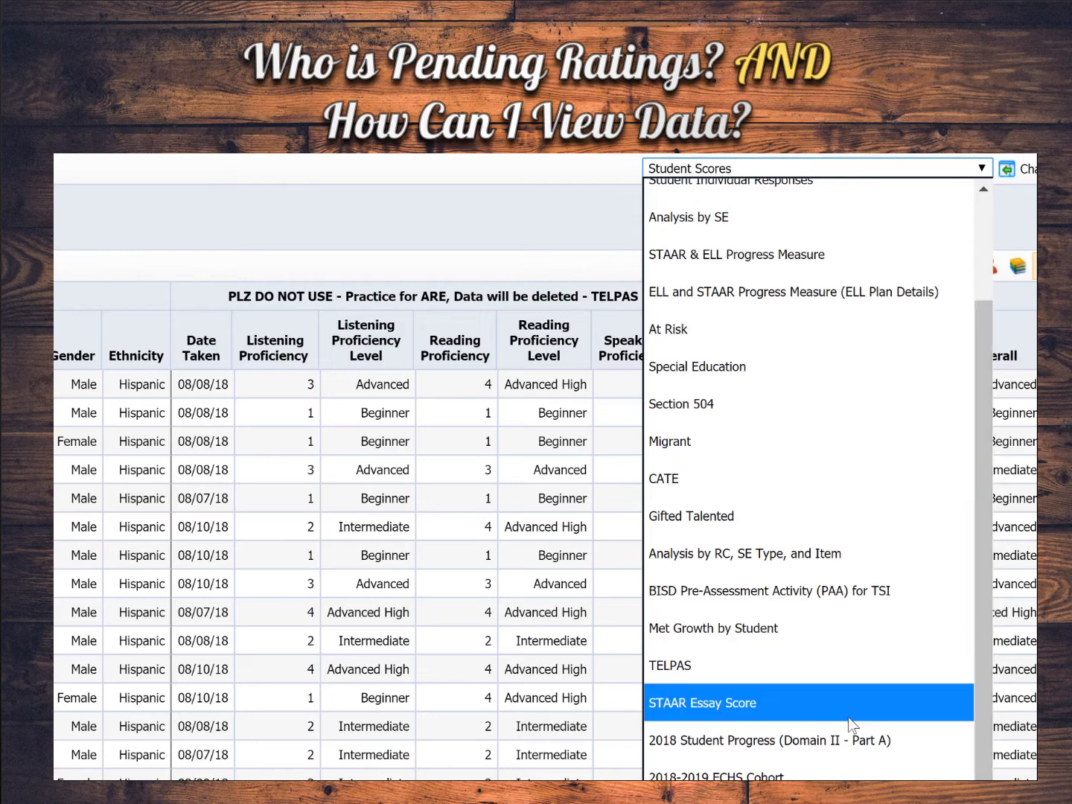
left_click(808, 801)
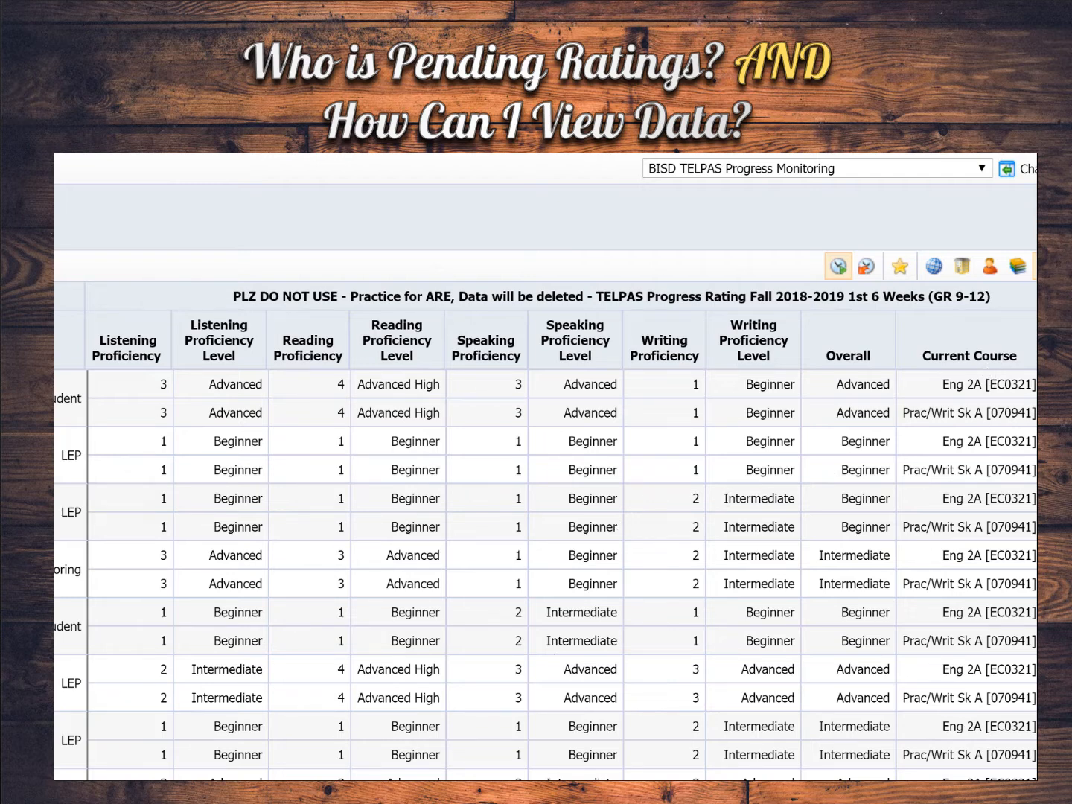
- Look through the students' proficiency ratings and overall levels further down the progress monitoring table
scroll(545, 575, "down", 4)
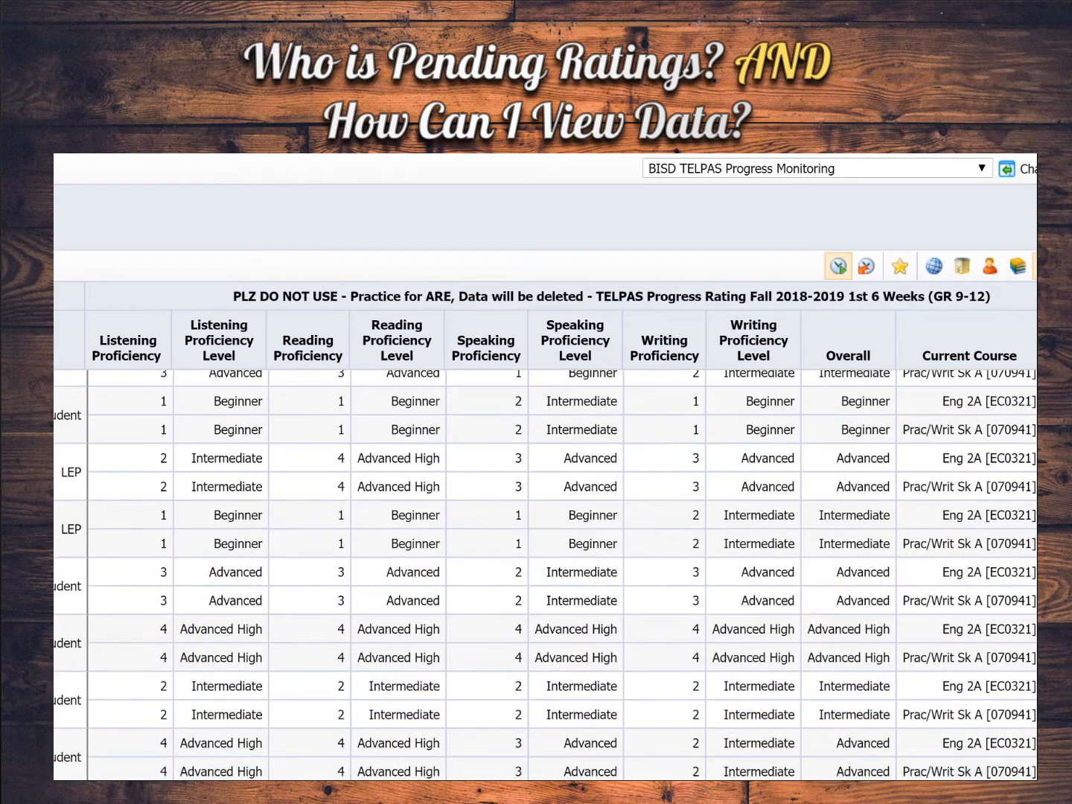
scroll(544, 575, "down", 5)
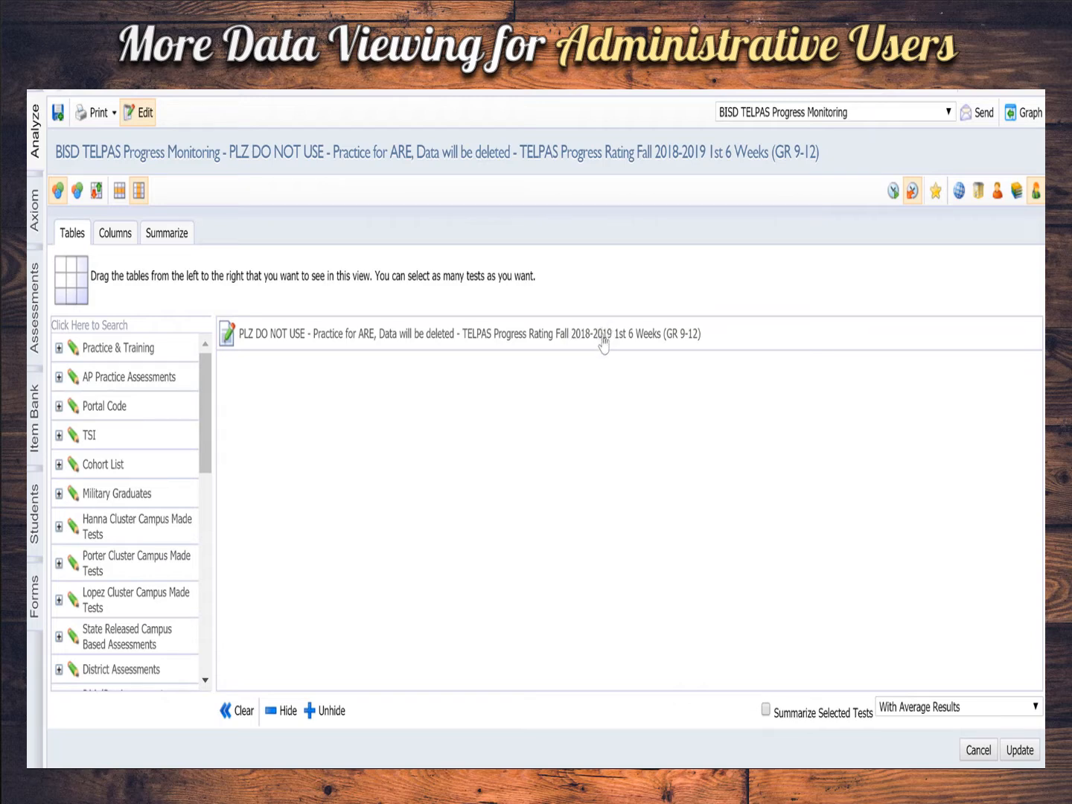
- Review the view's column and summary fields, and exclude students who were not scored
left_click(116, 235)
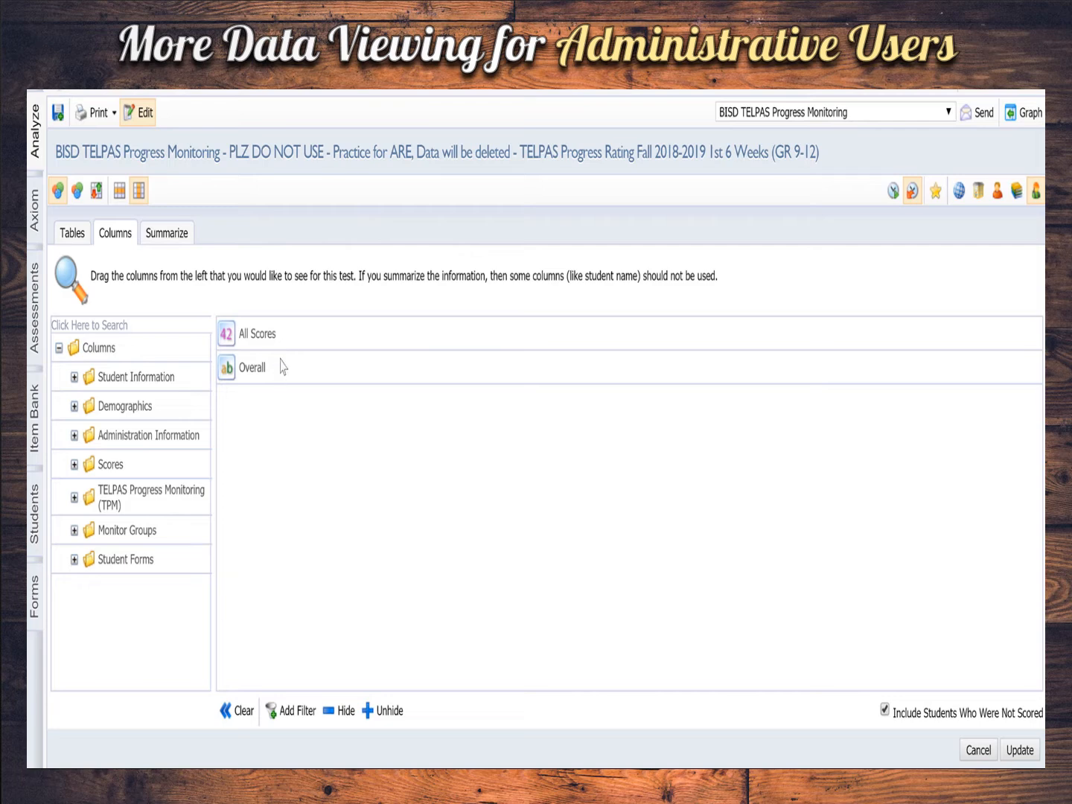
left_click(167, 234)
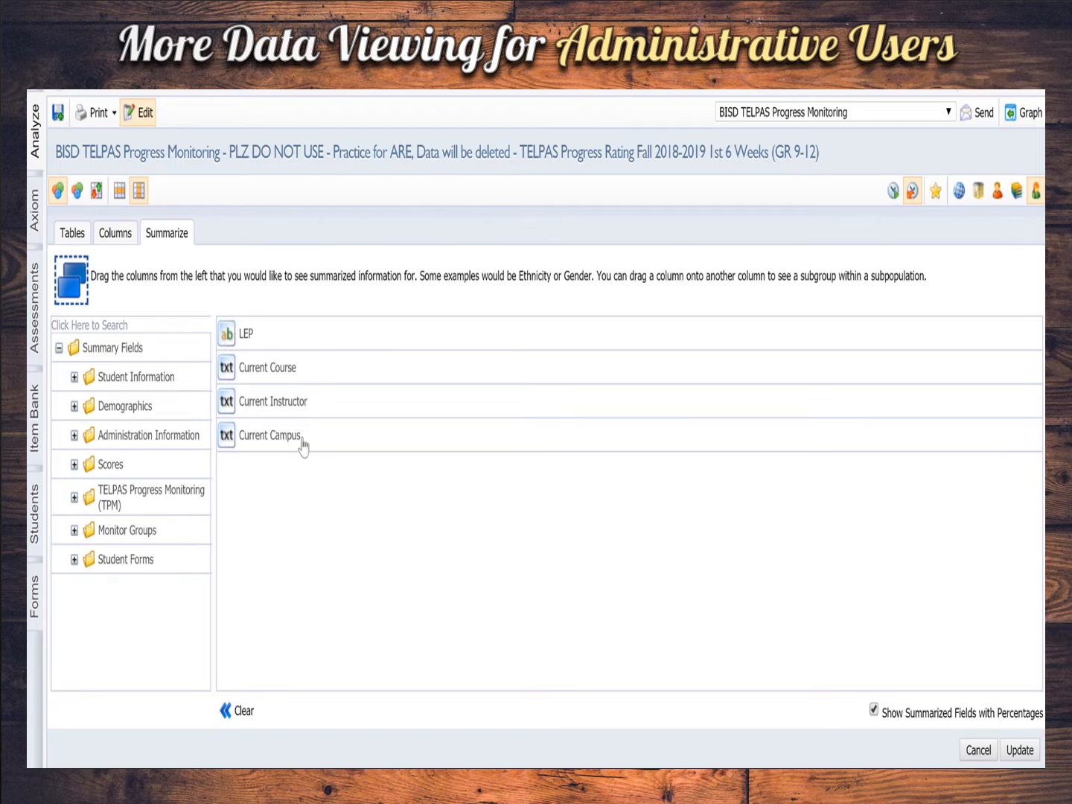
left_click(120, 238)
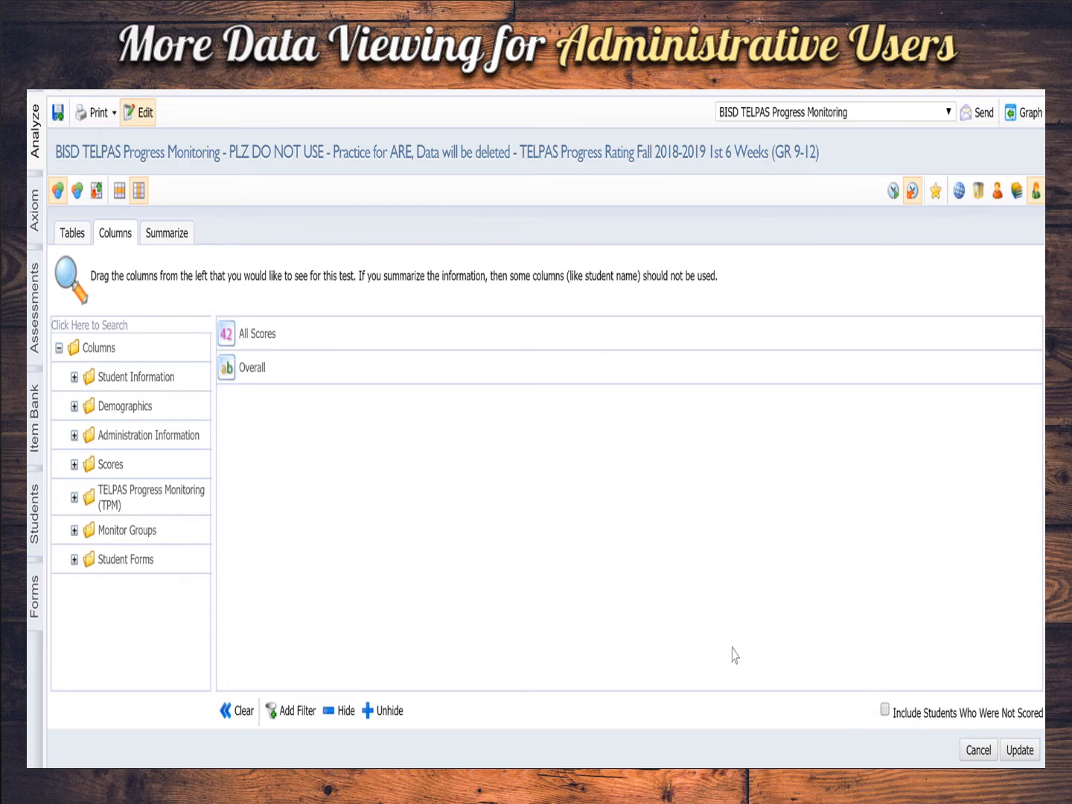
- Expand the Student Inventory category in the view's available tables to show its school years, checking inside 2018-2019
left_click(73, 234)
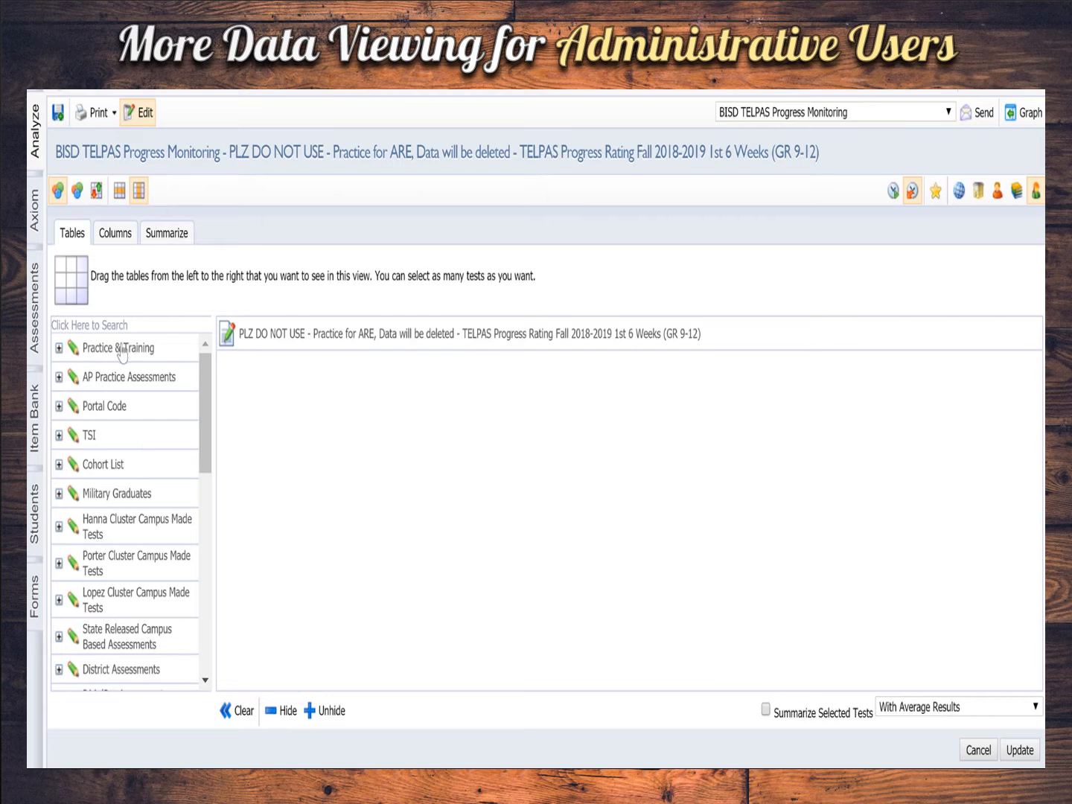
left_click_drag(207, 409, 208, 623)
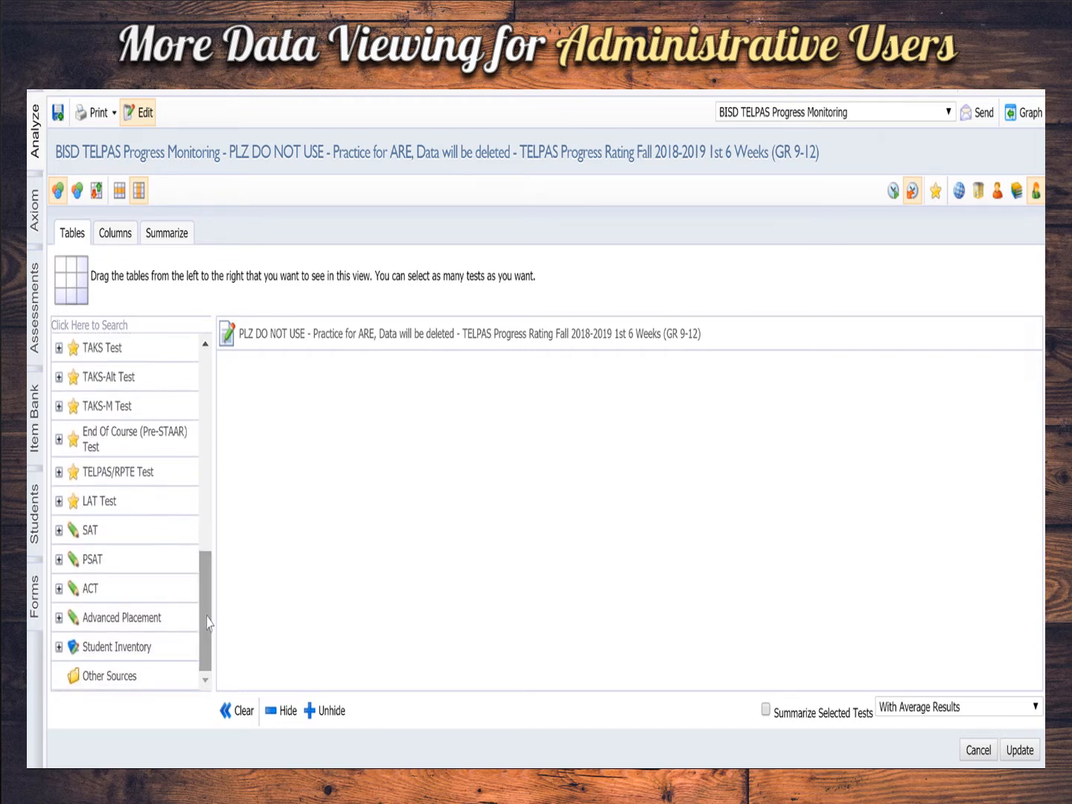
left_click(59, 647)
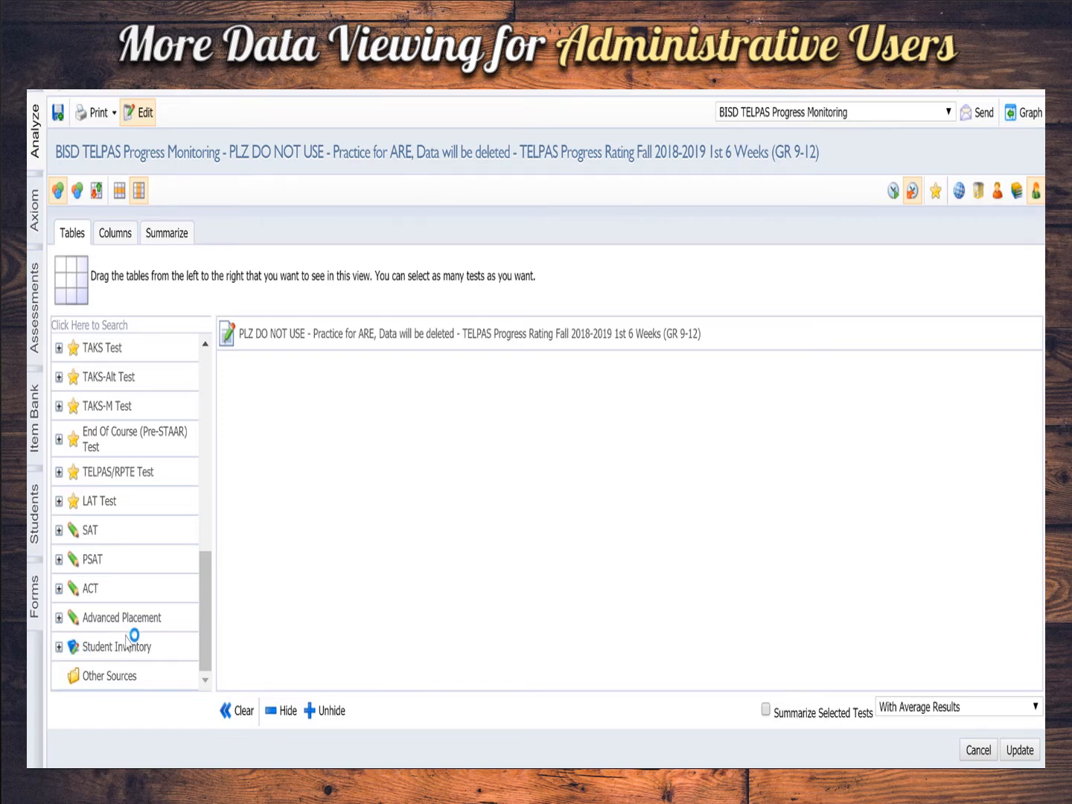
left_click(59, 647)
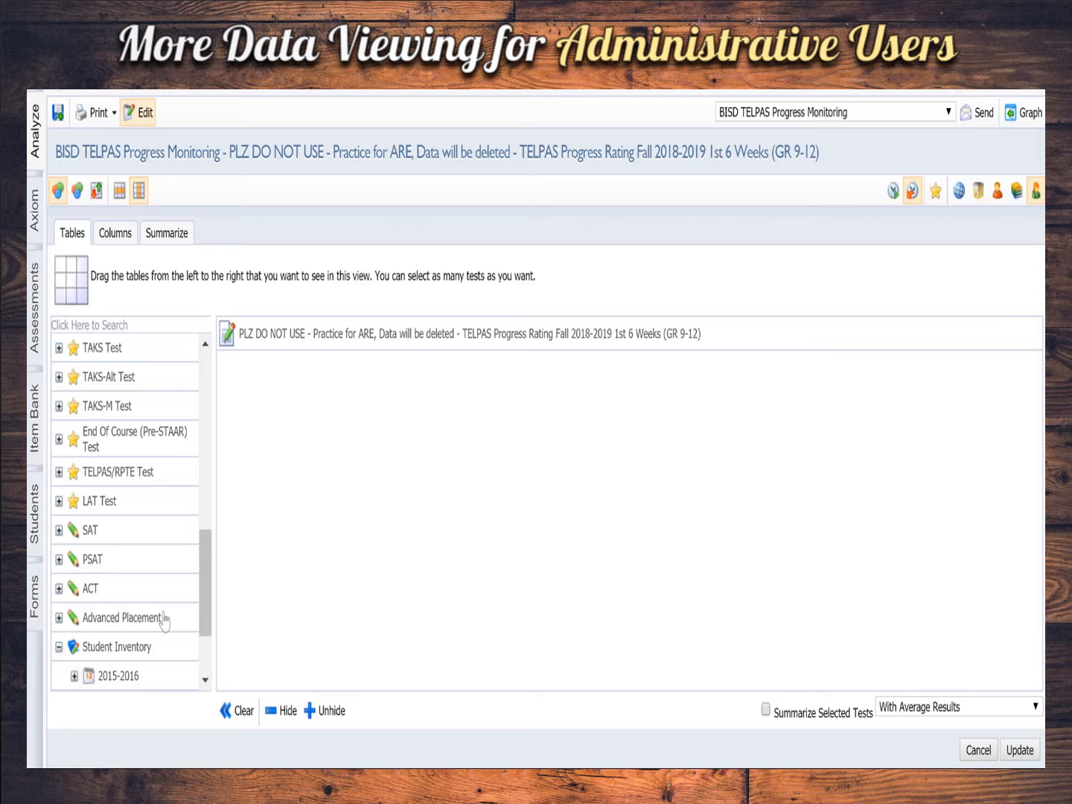
left_click_drag(207, 599, 208, 666)
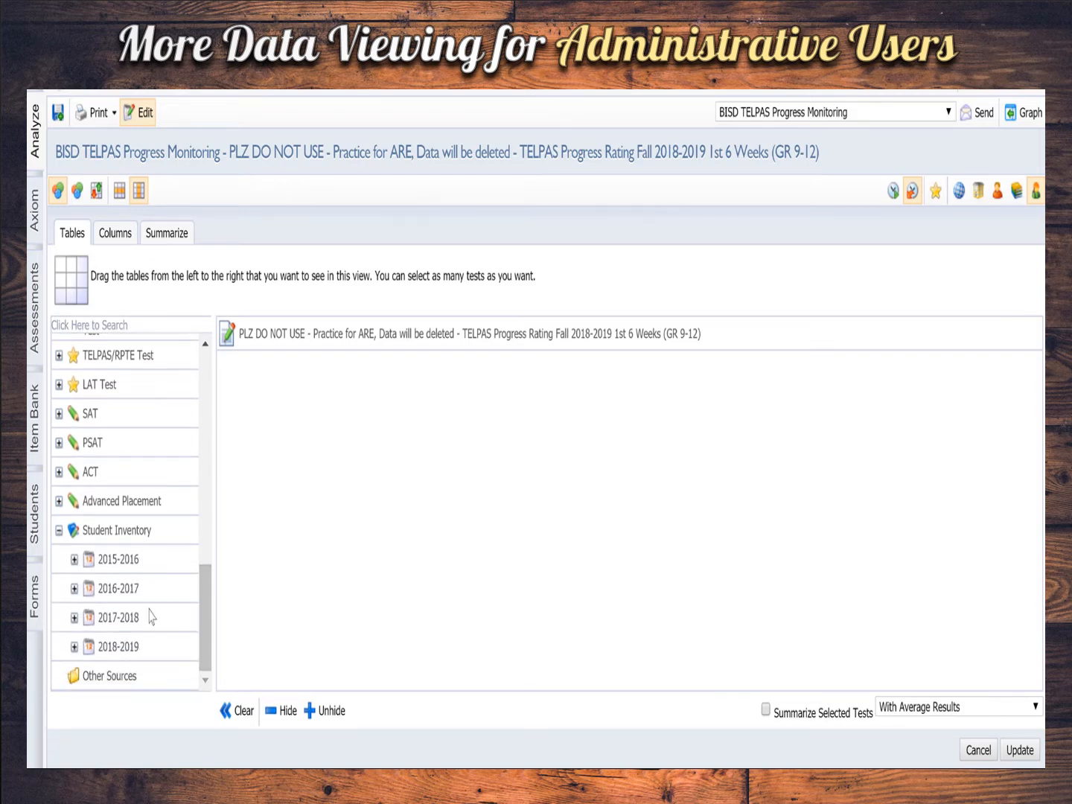
left_click(74, 647)
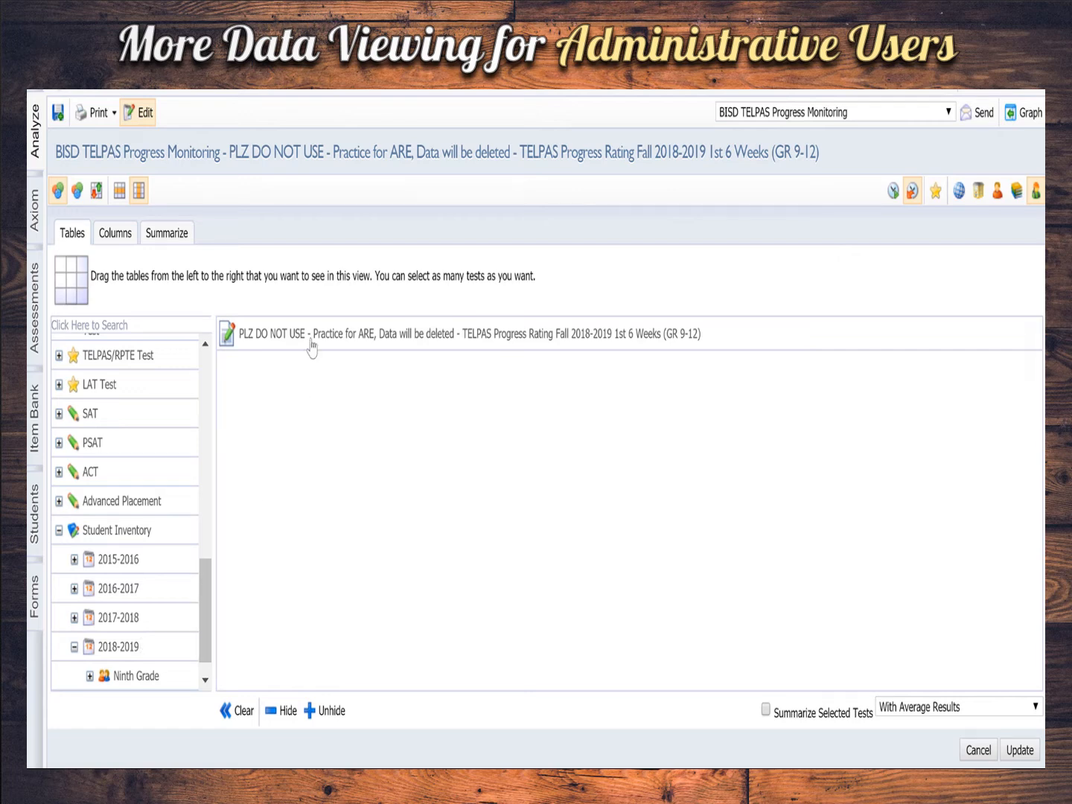
left_click(75, 647)
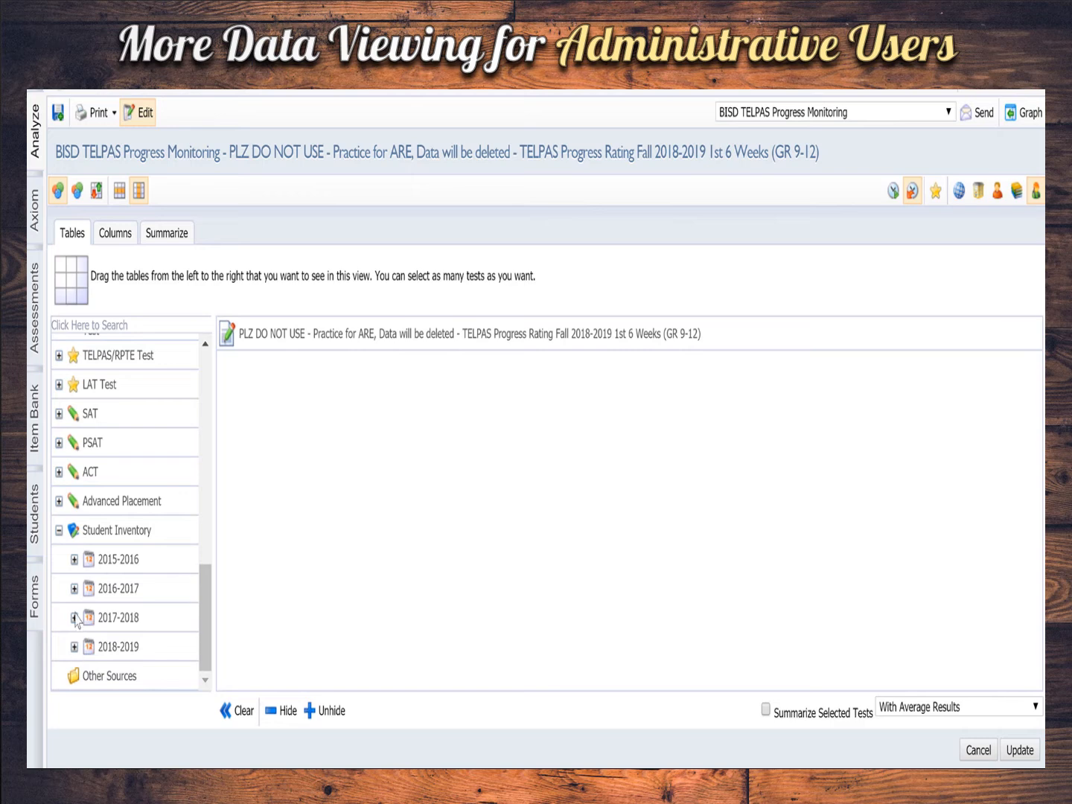
- Expand 2017-2018 under Student Inventory and open its Ninth Grade group to list the TELPAS tests
left_click(75, 617)
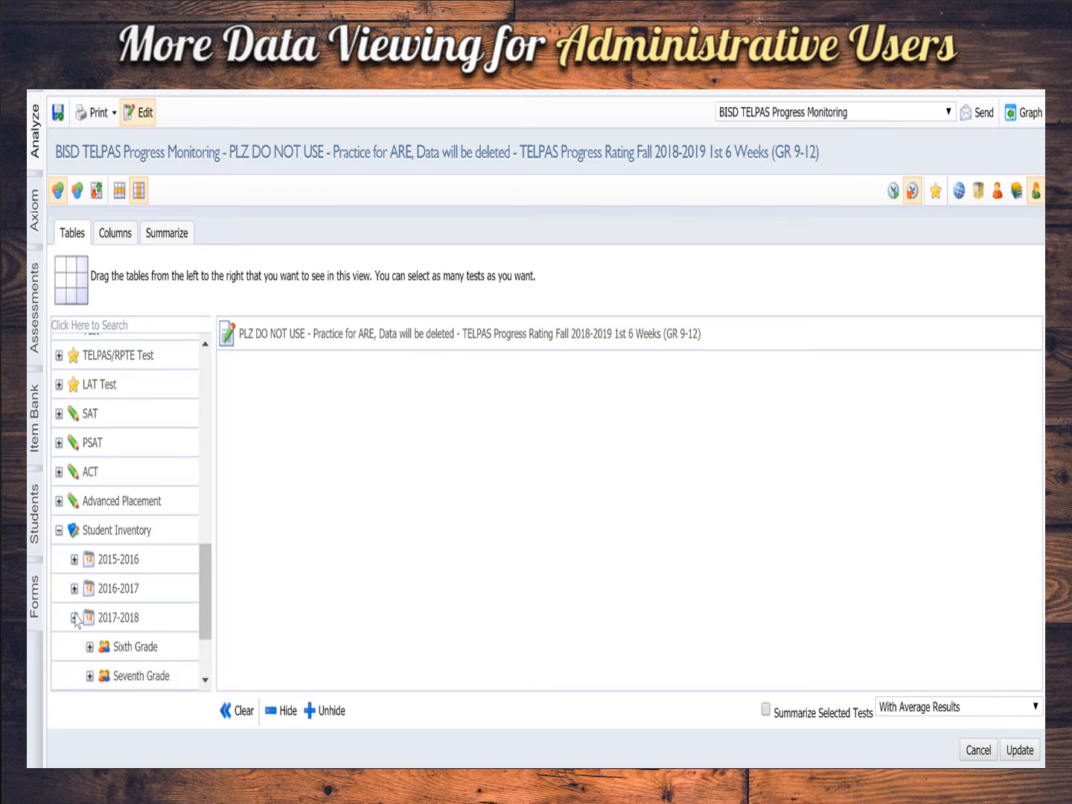
left_click_drag(207, 579, 209, 627)
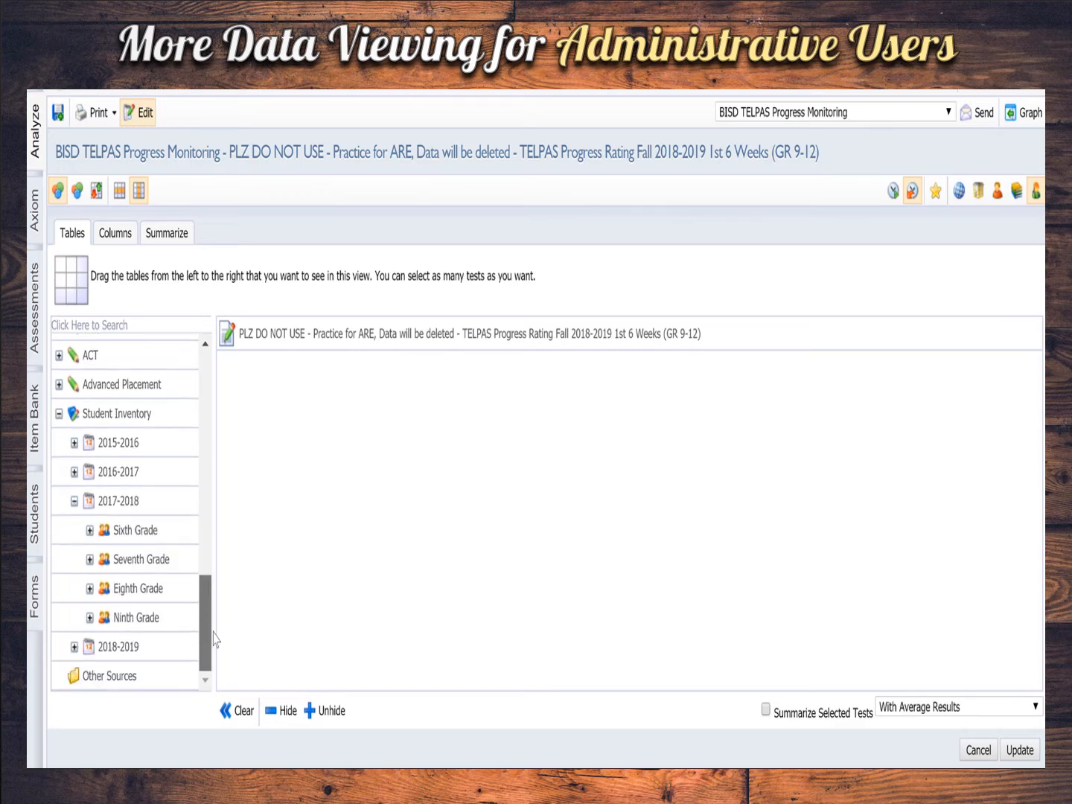
left_click(139, 629)
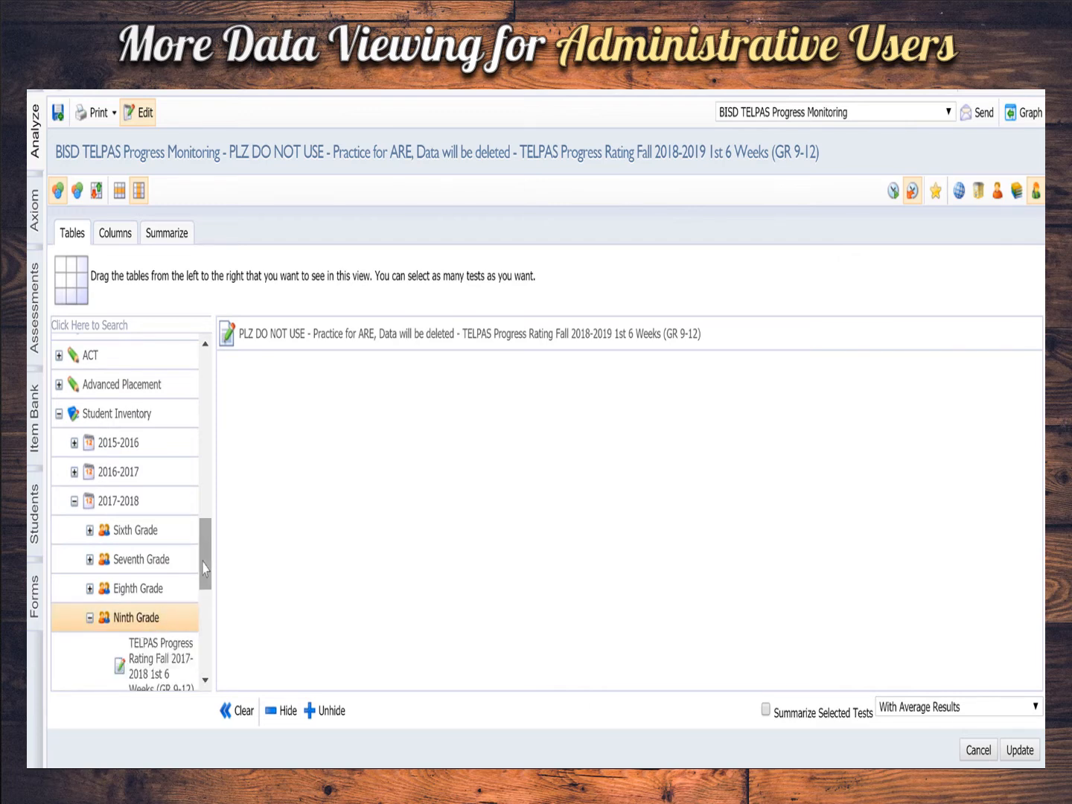
left_click(206, 680)
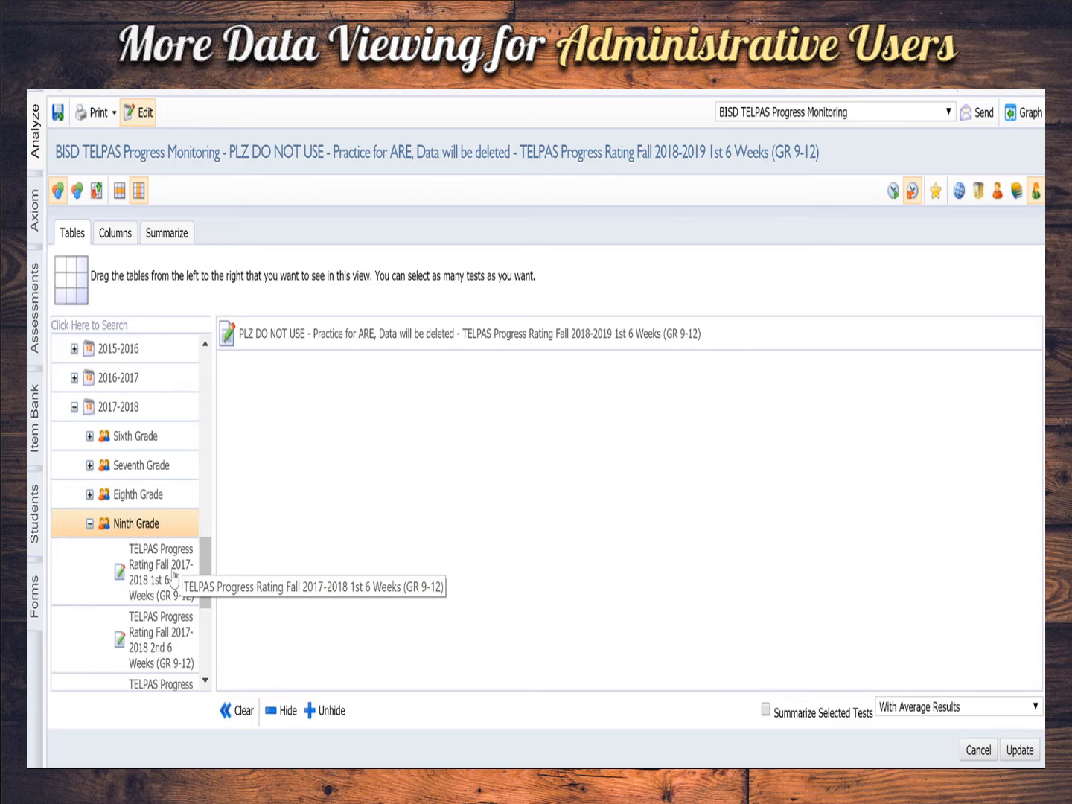
- Add TELPAS Progress Rating Fall 2017-2018 1st 6 Weeks (GR 9-12) to the view and order it above the 2018-2019 practice test
left_click(173, 577)
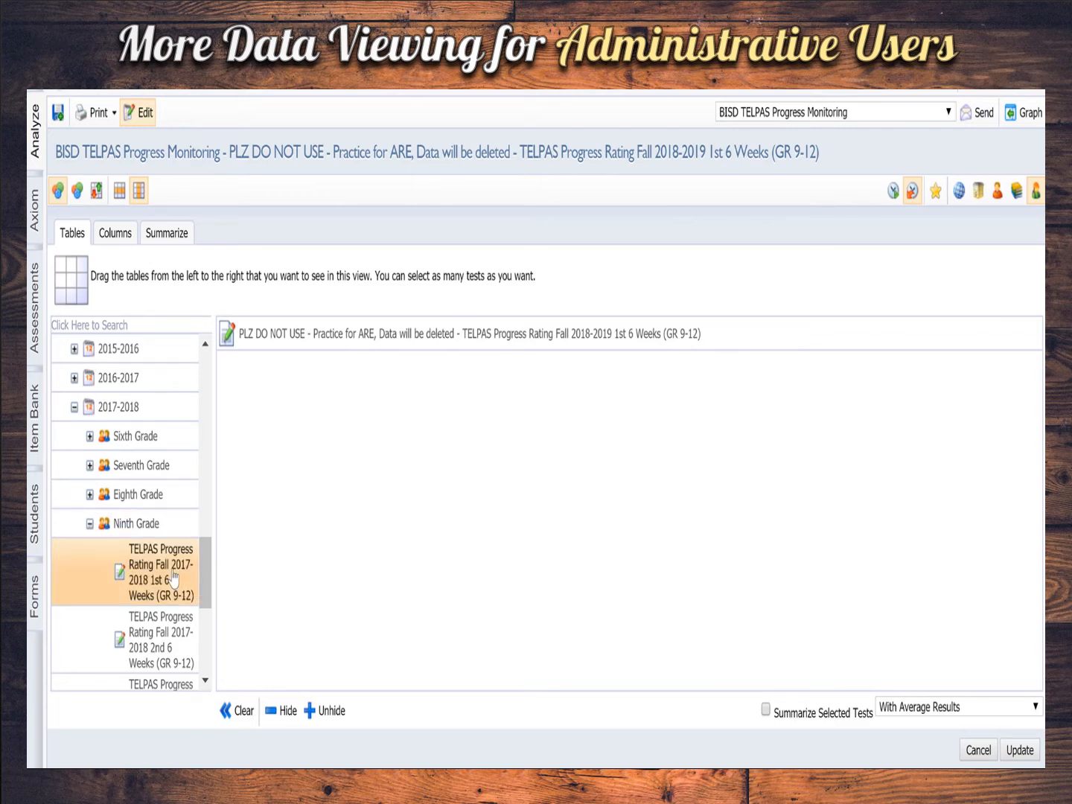
left_click_drag(172, 578, 274, 481)
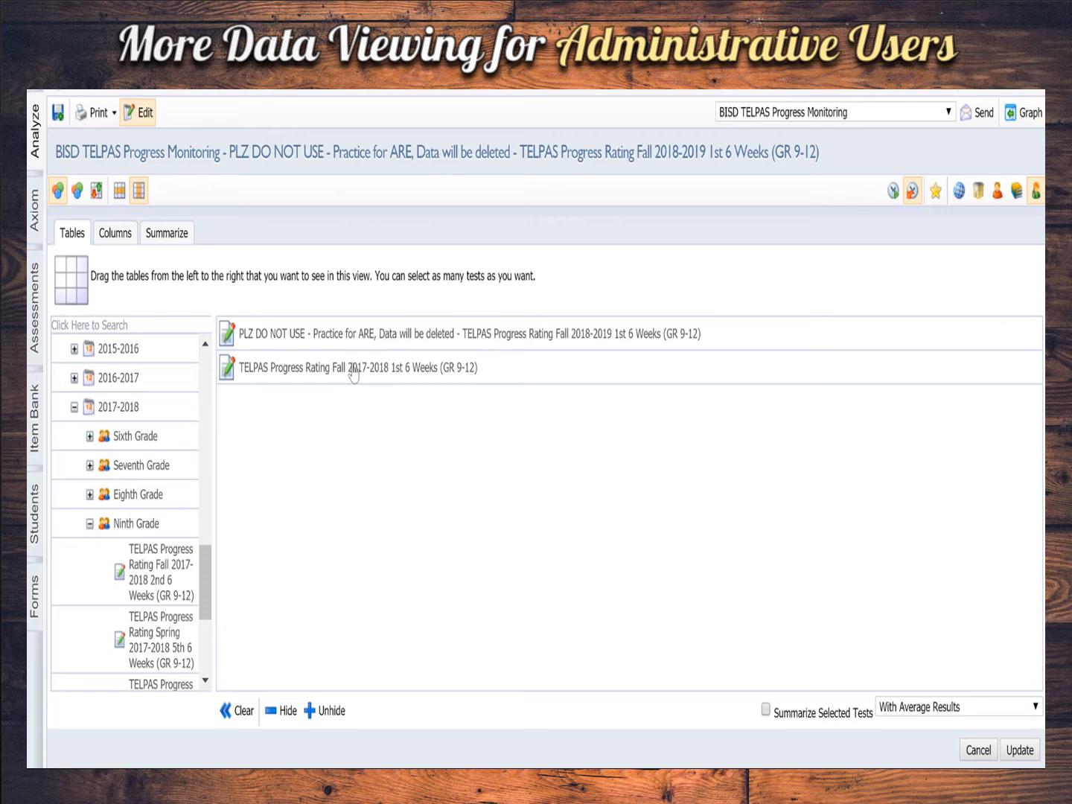
left_click_drag(354, 337, 339, 412)
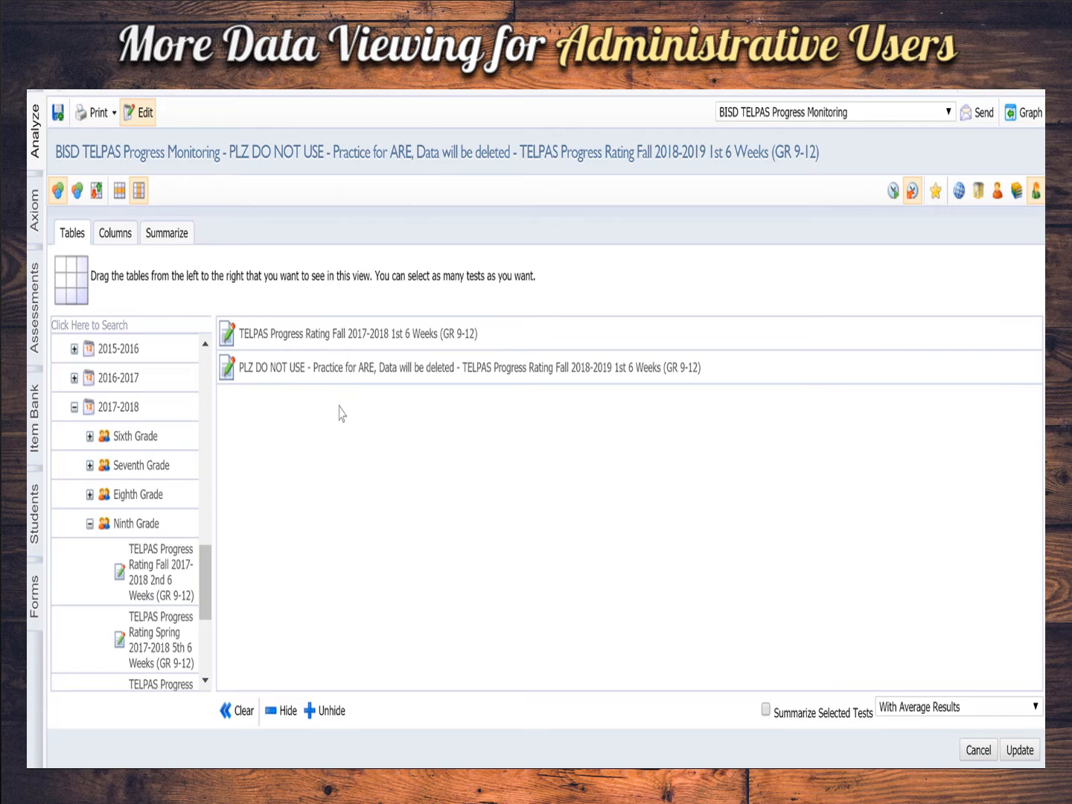
- Add Grade Level from Demographics as the last summary field and turn off Show Summarized Fields with Percentages
left_click(116, 234)
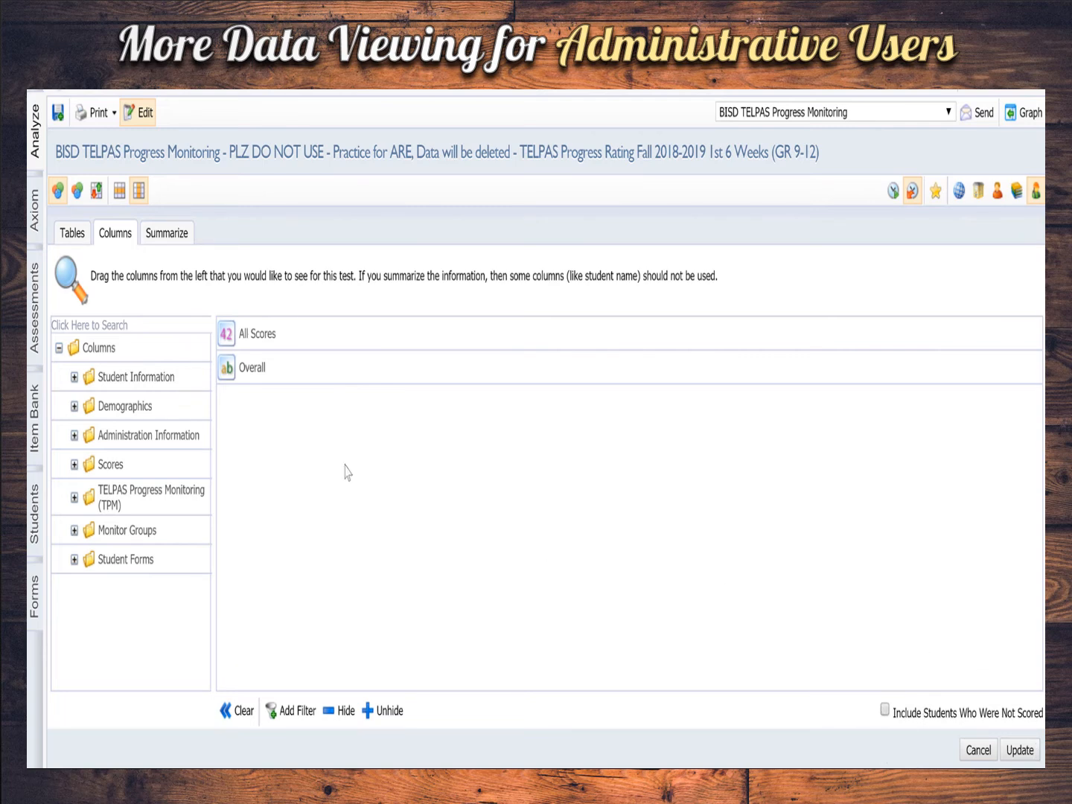
left_click(159, 238)
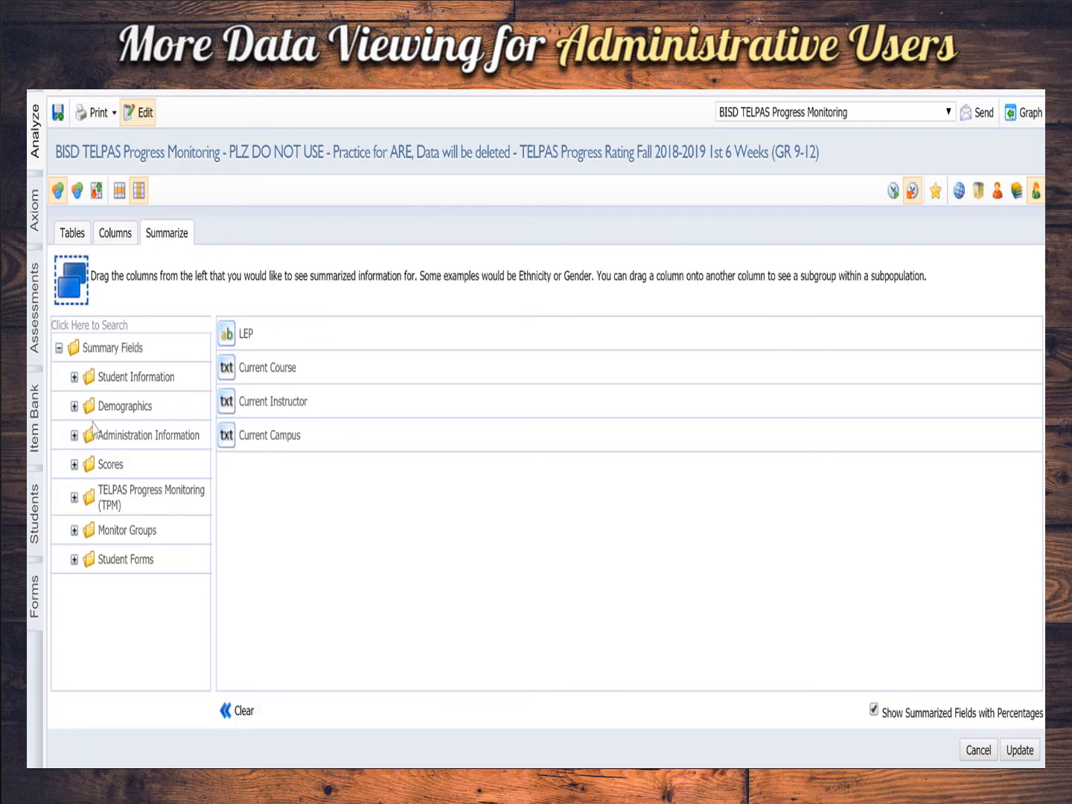
left_click(75, 406)
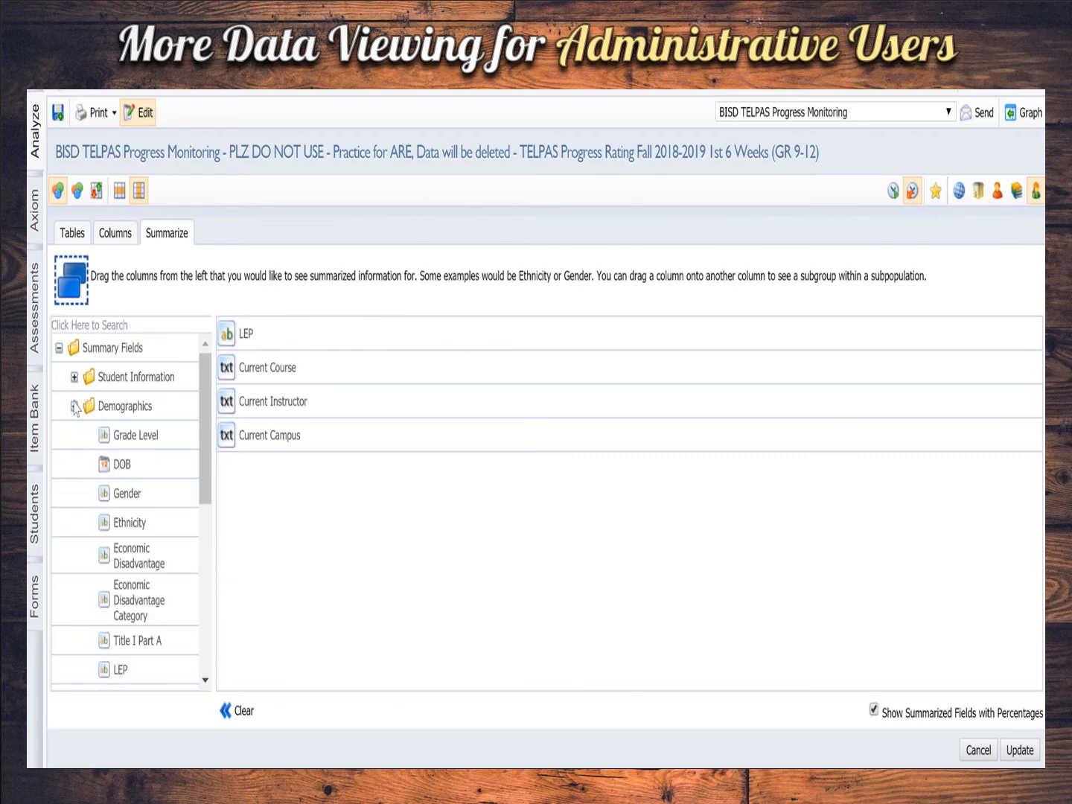
left_click_drag(177, 450, 275, 505)
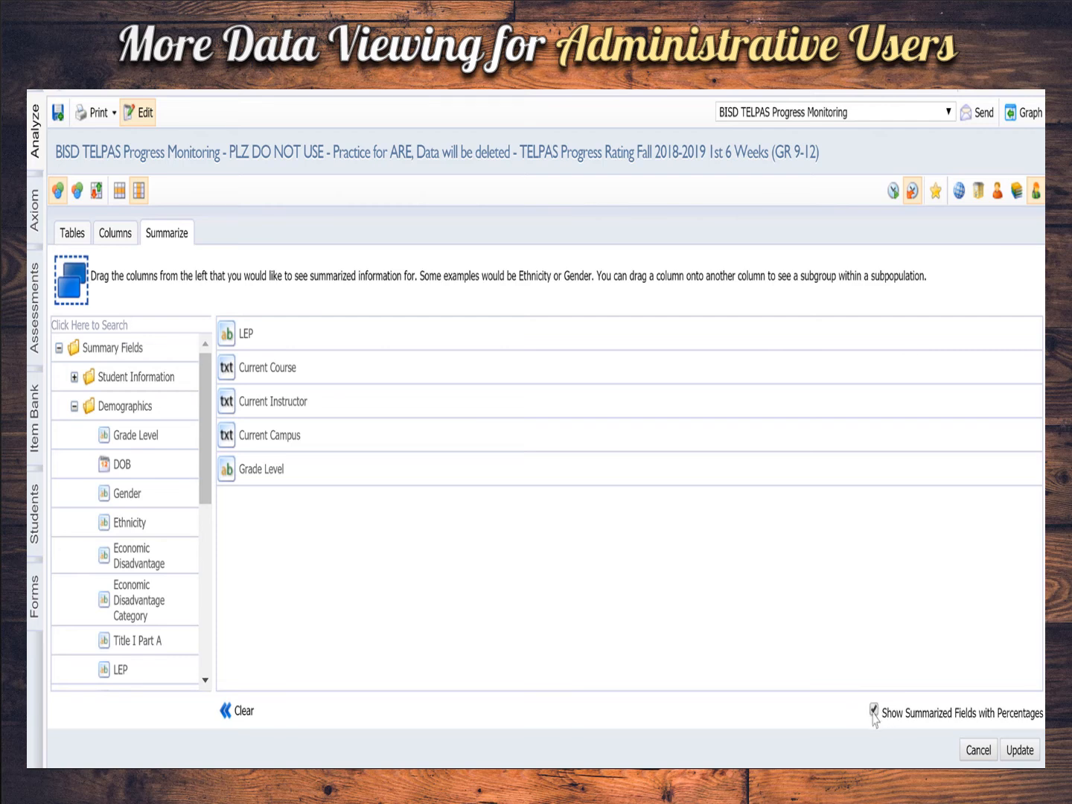
left_click(874, 710)
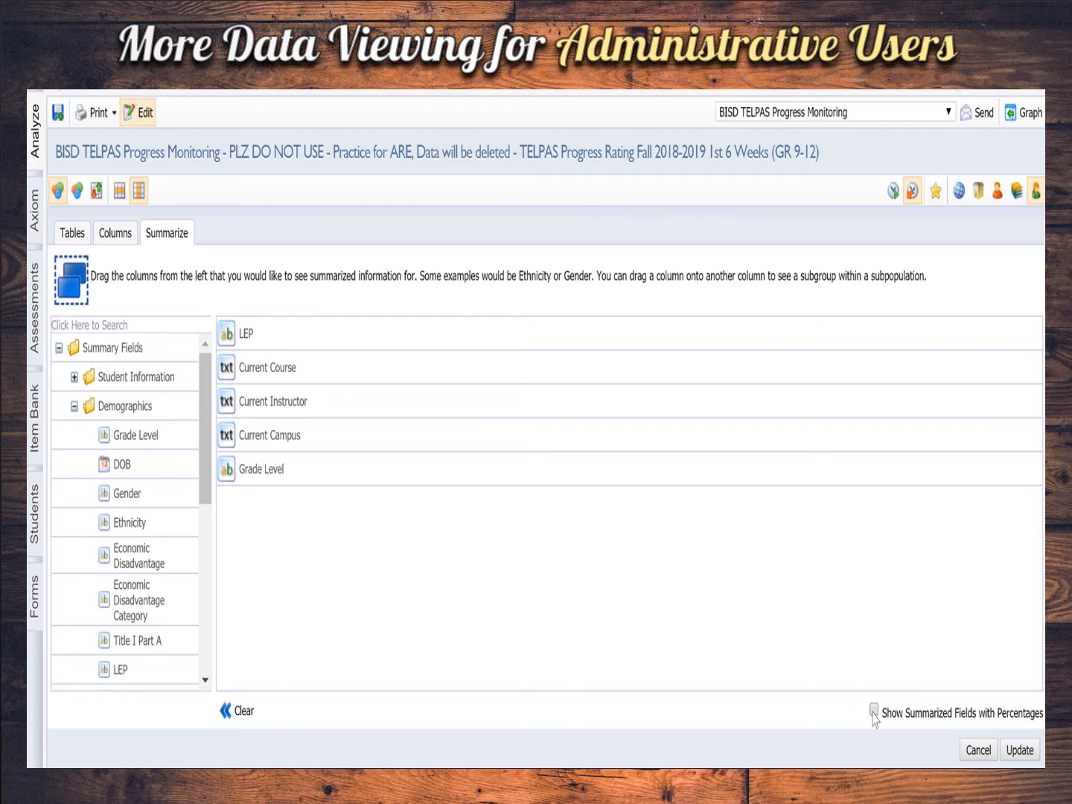